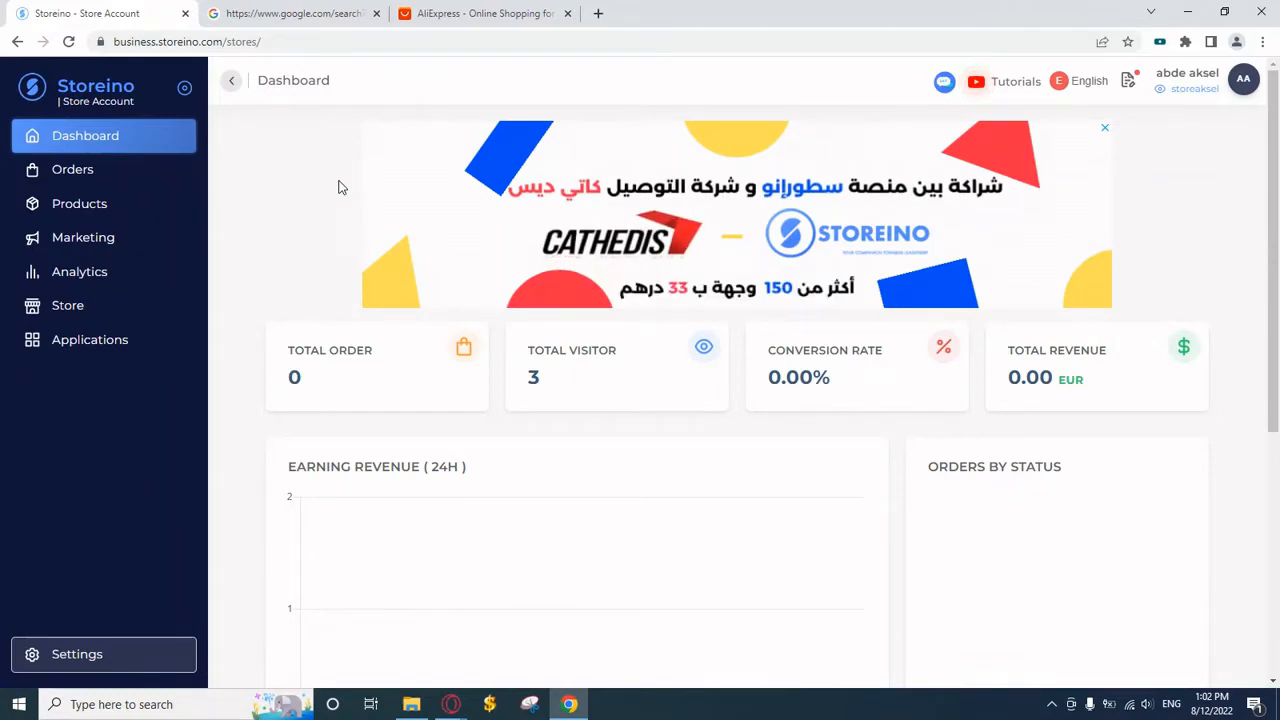
Switch to the Google results for 'storeilo extension'
click(292, 9)
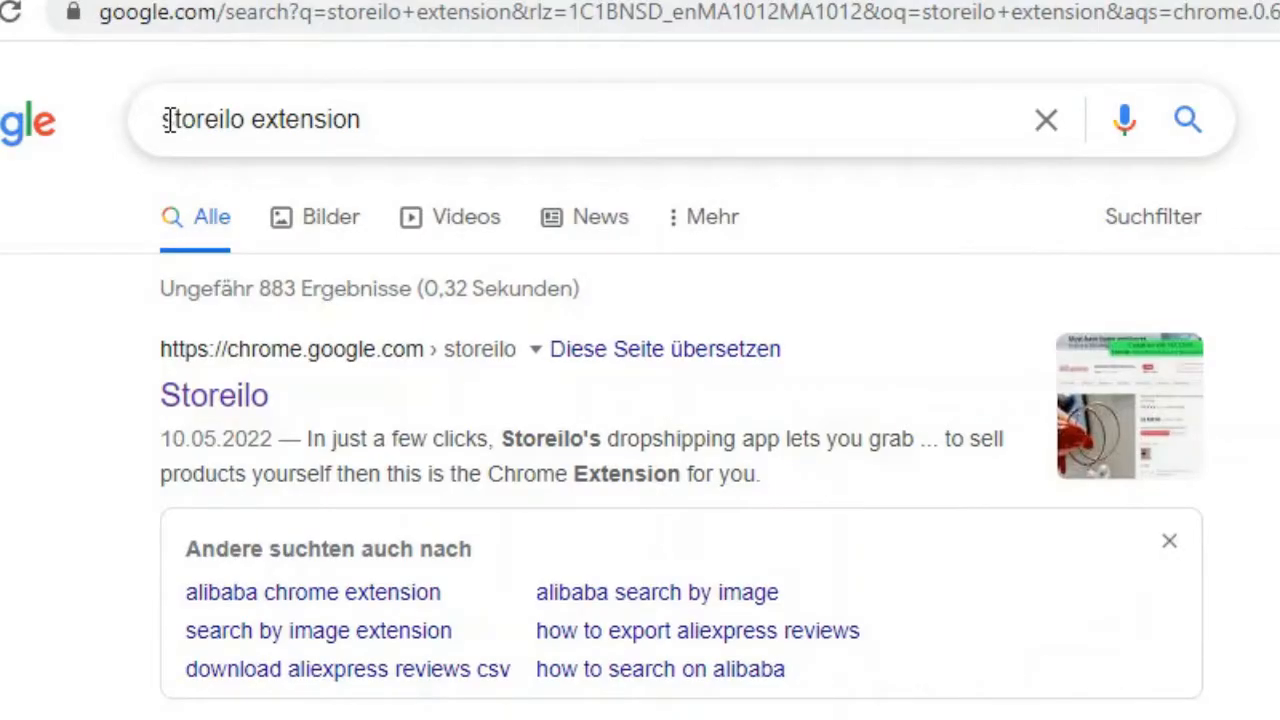
Install Storeilo from the Chrome Web Store, pin it to the toolbar and open its panel
click(230, 416)
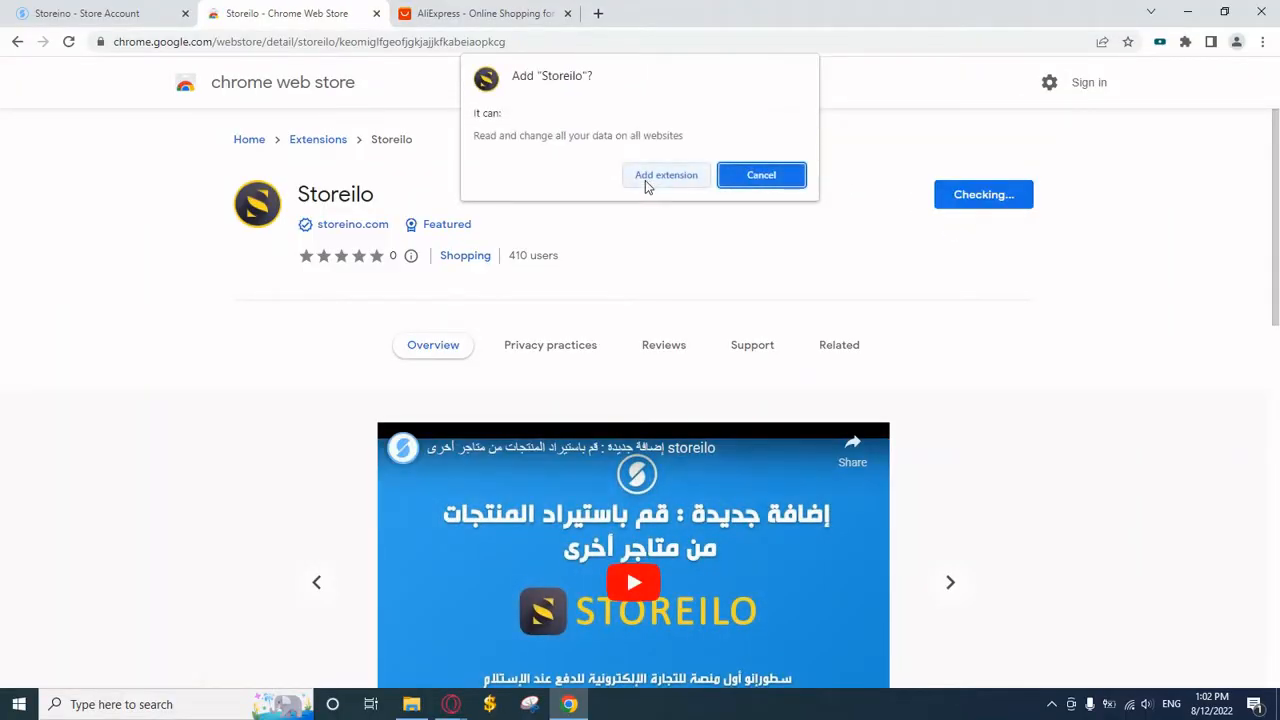
click(646, 184)
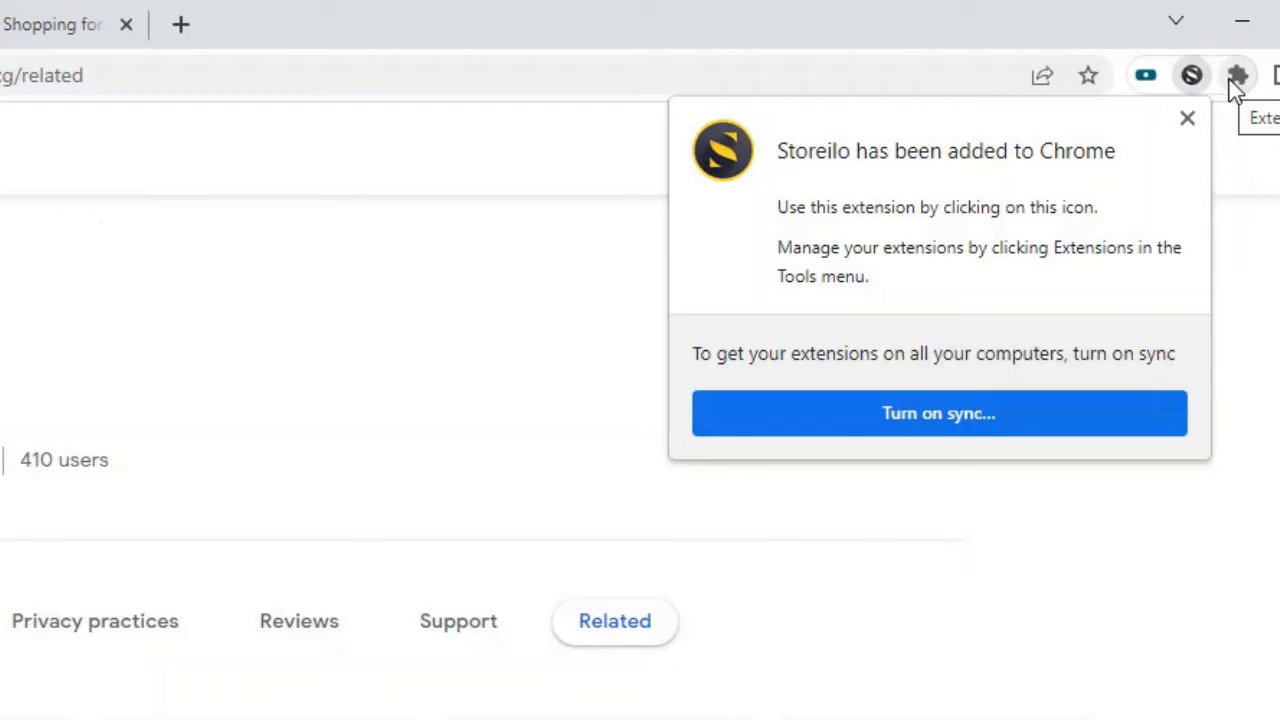
click(1185, 41)
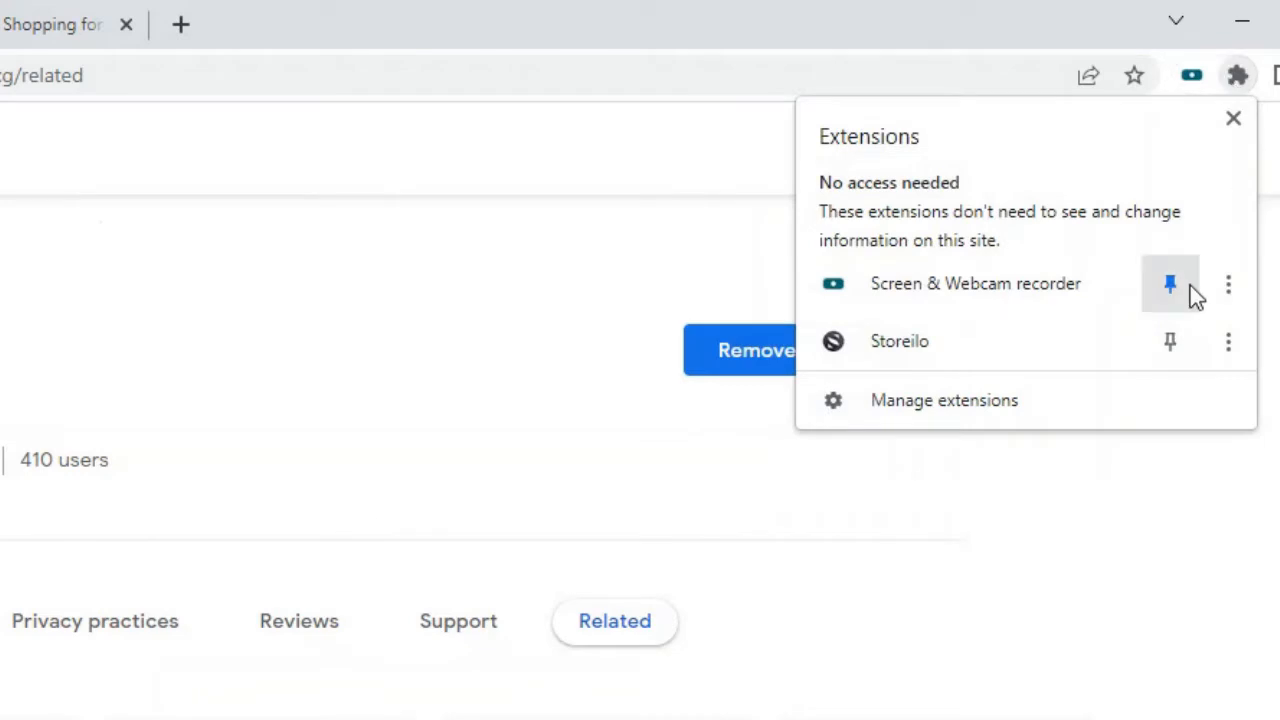
click(1172, 342)
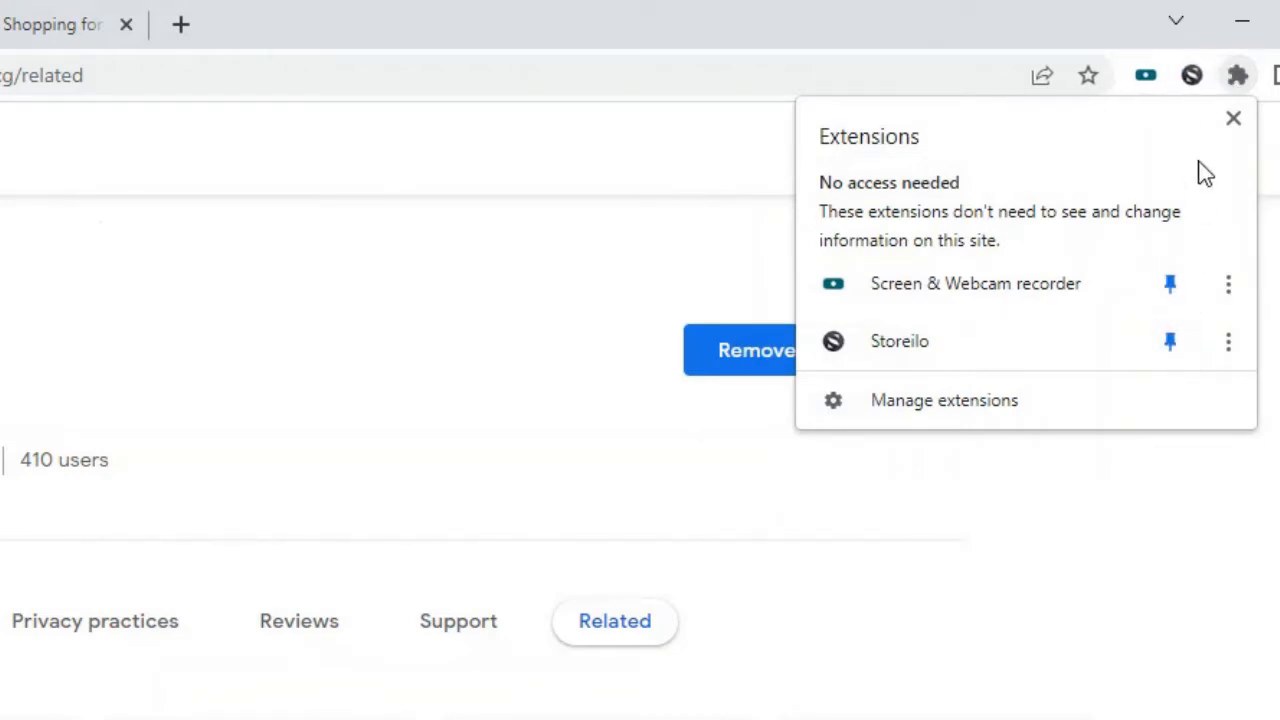
click(1194, 74)
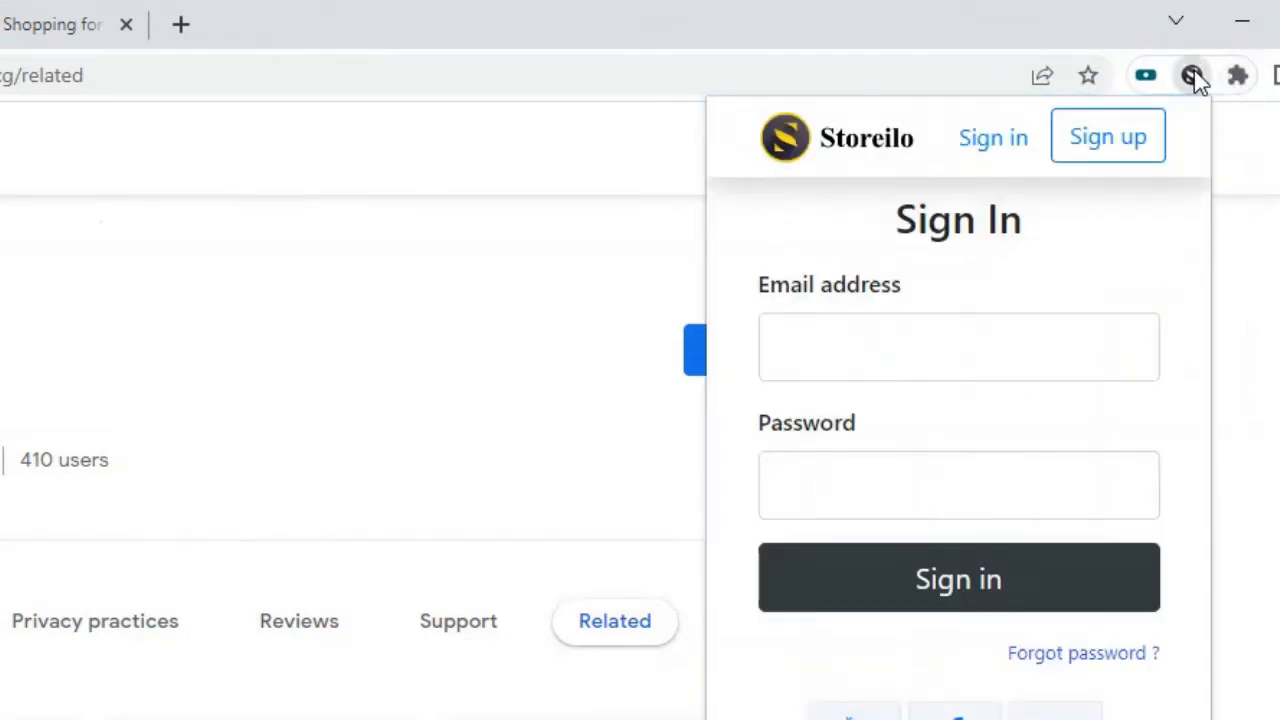
Start a Storeilo account sign-up and enter a full name
click(1101, 155)
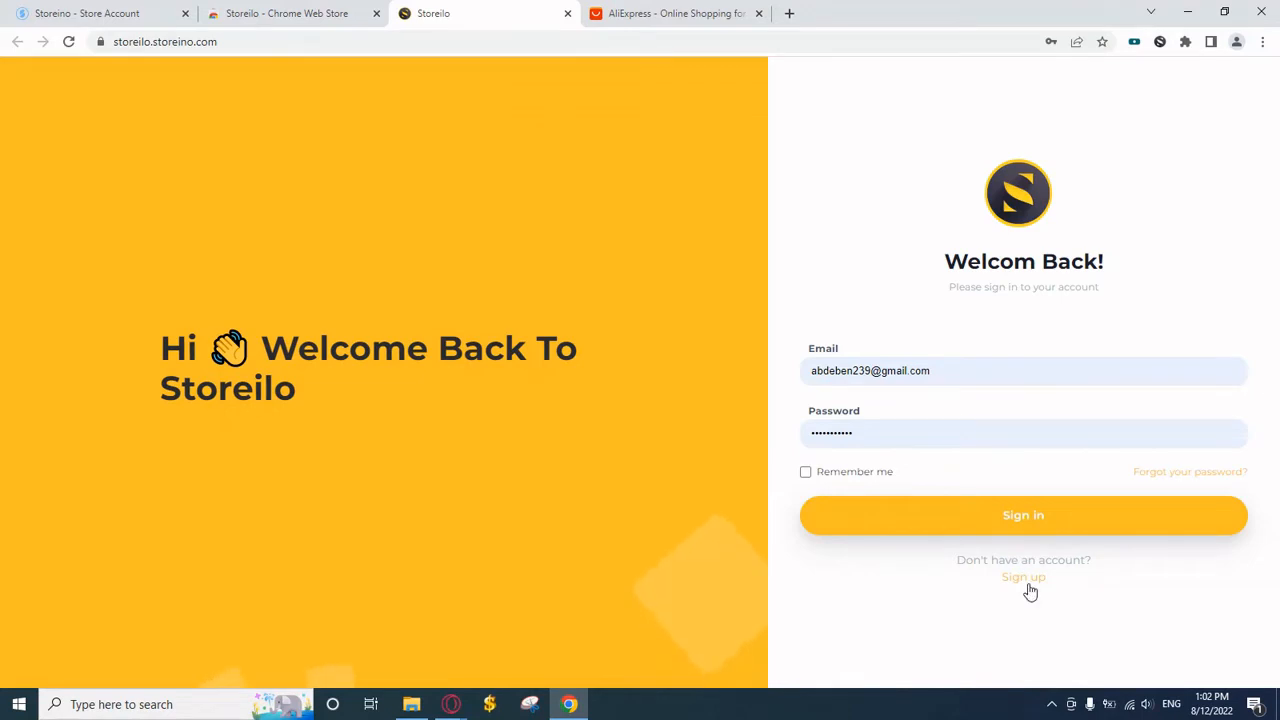
click(1027, 585)
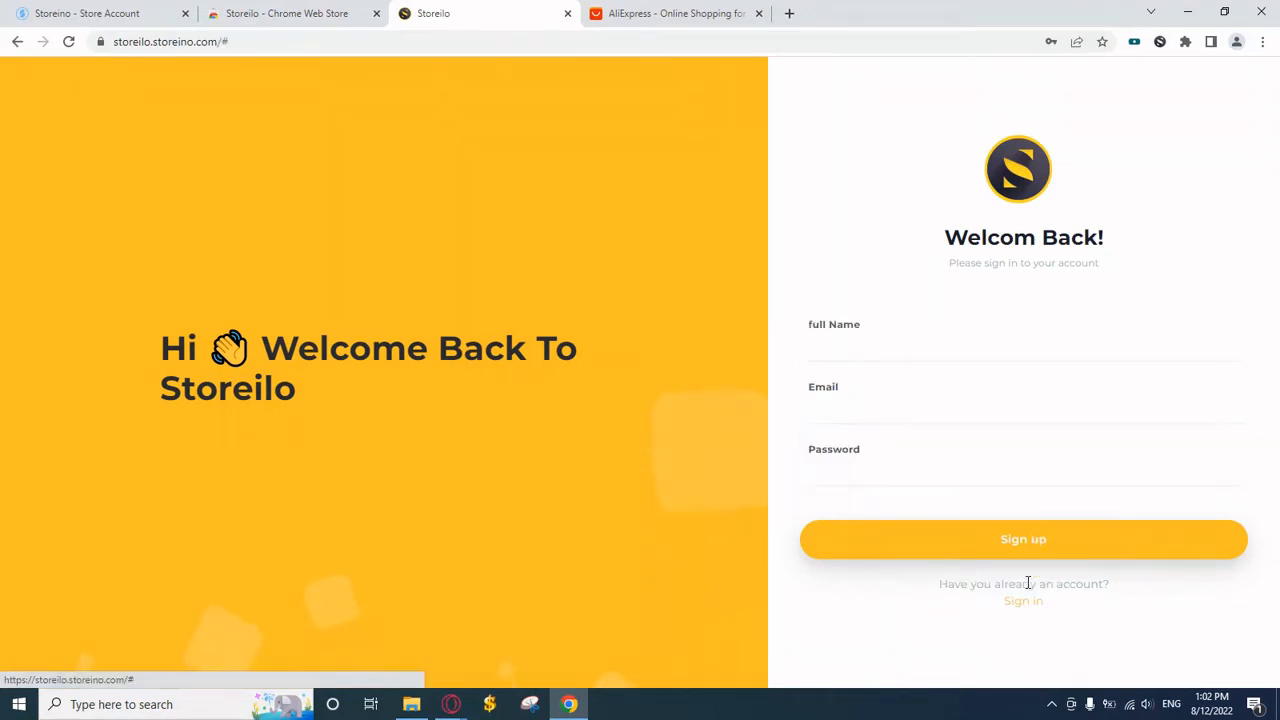
click(912, 342)
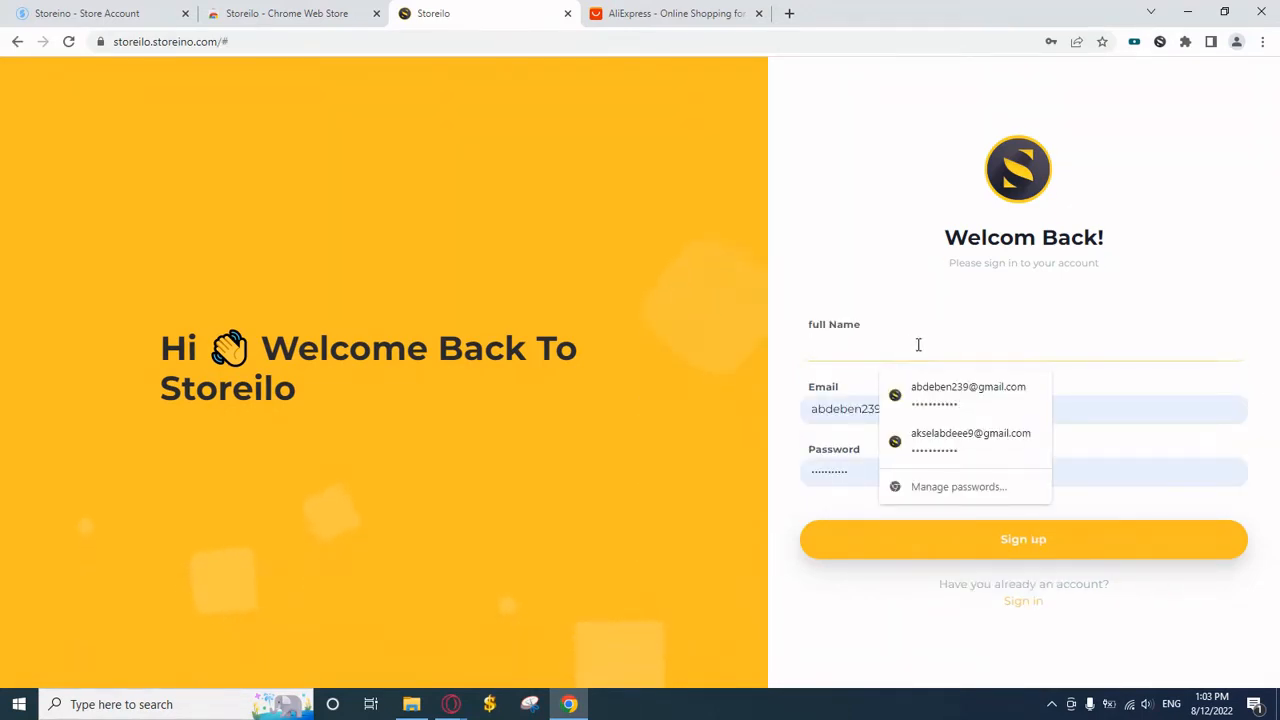
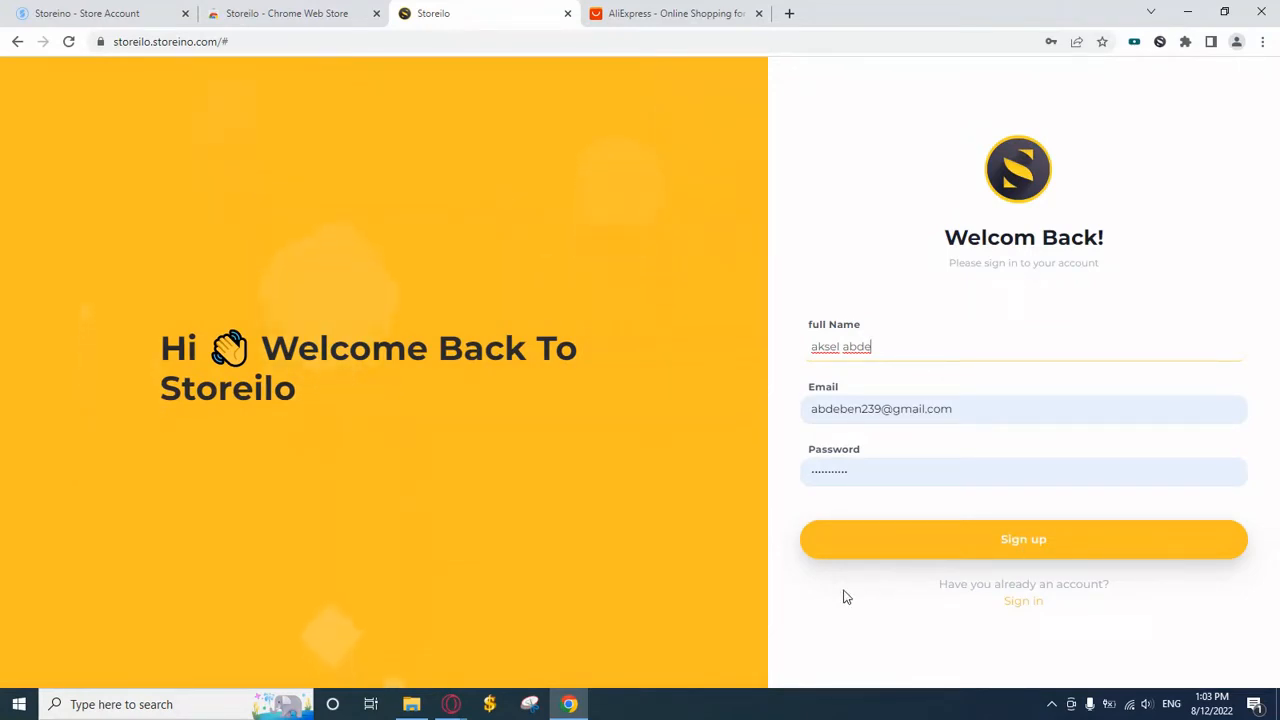
Go back to the sign-in form, tick Remember me and sign in
click(1018, 605)
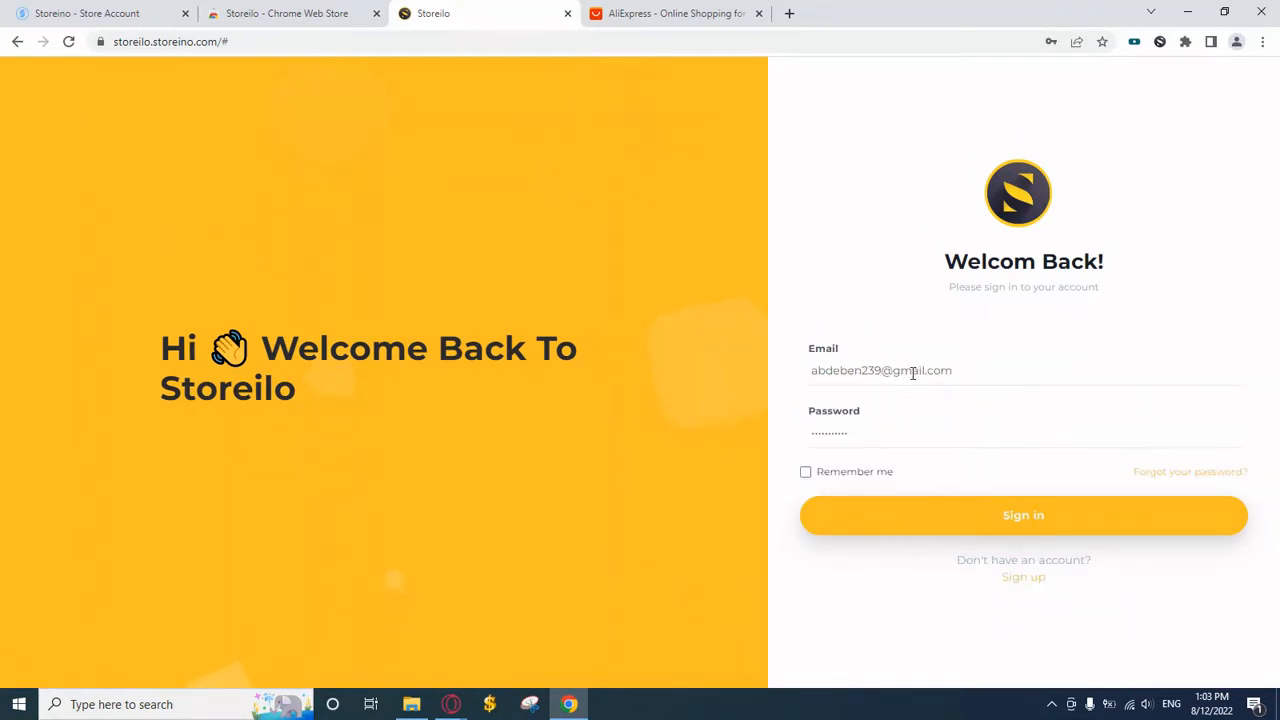
click(876, 477)
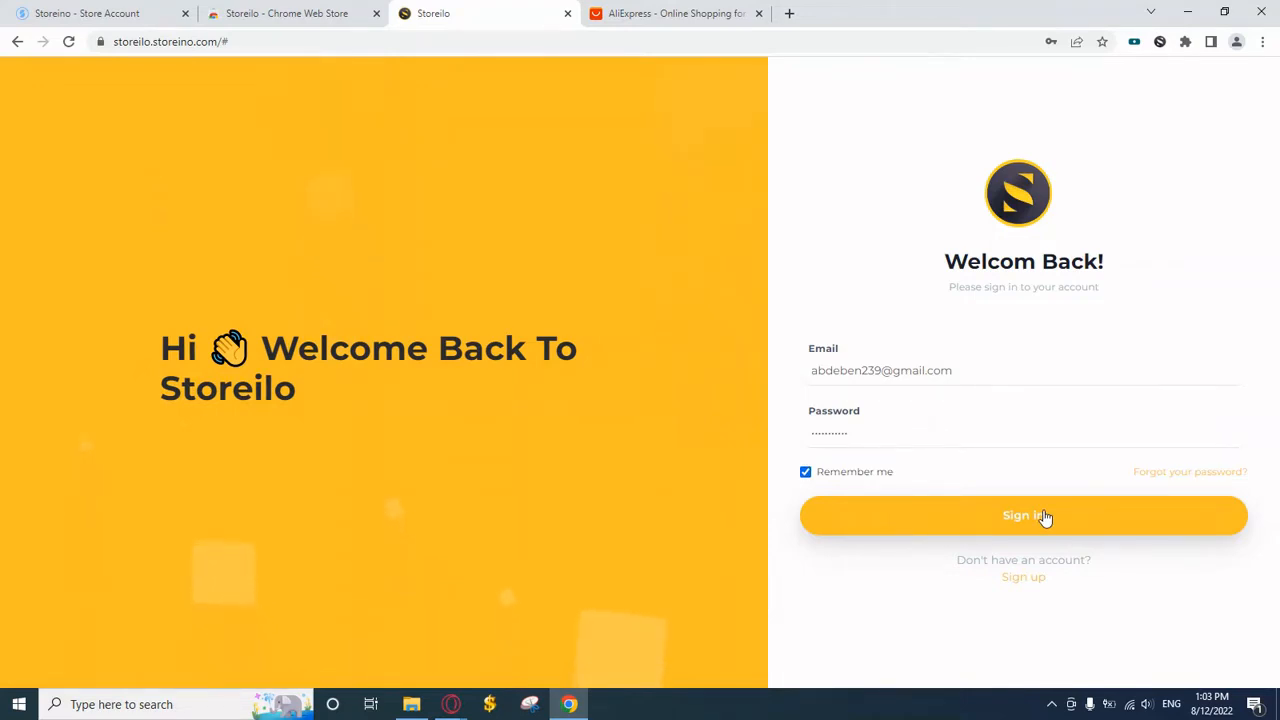
click(1043, 517)
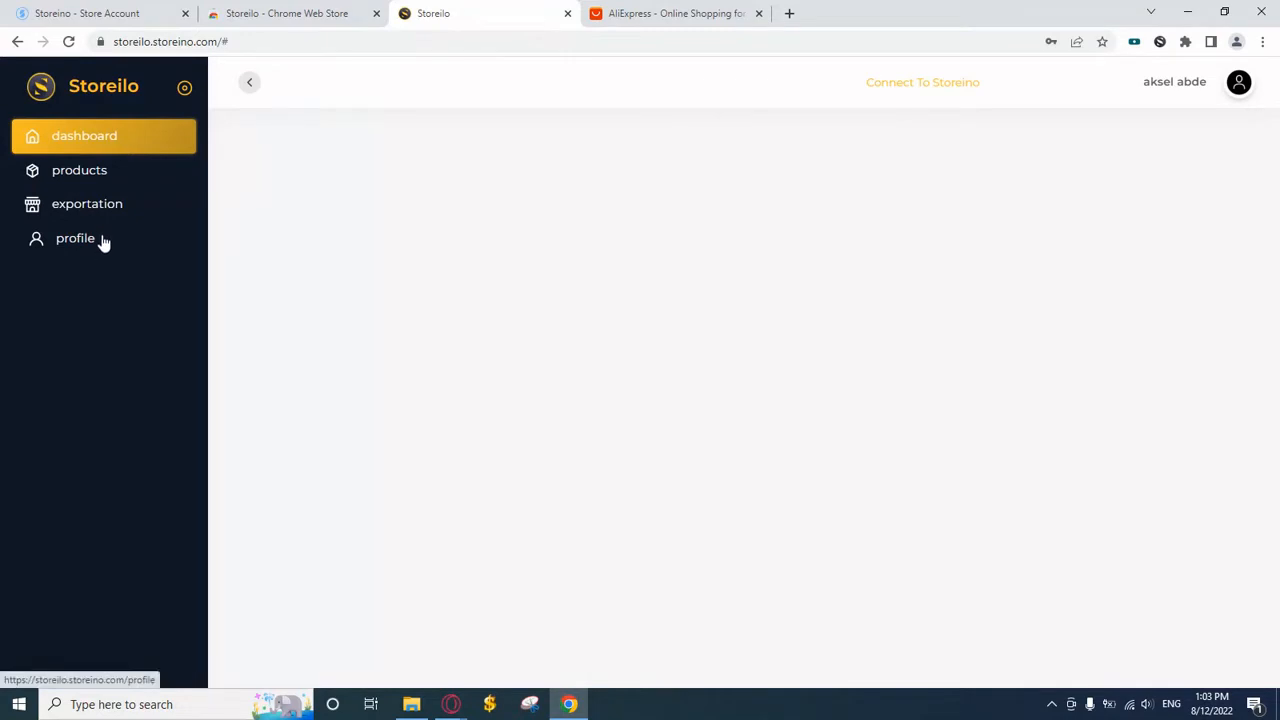
click(122, 177)
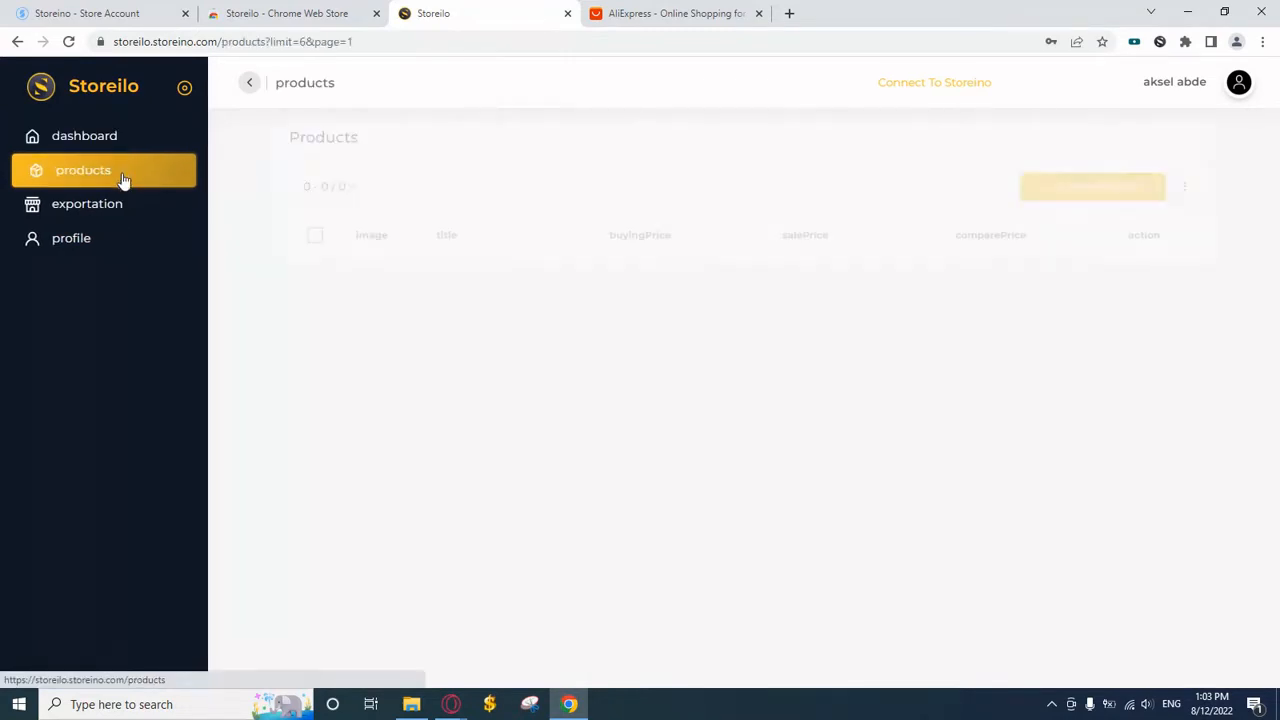
click(120, 210)
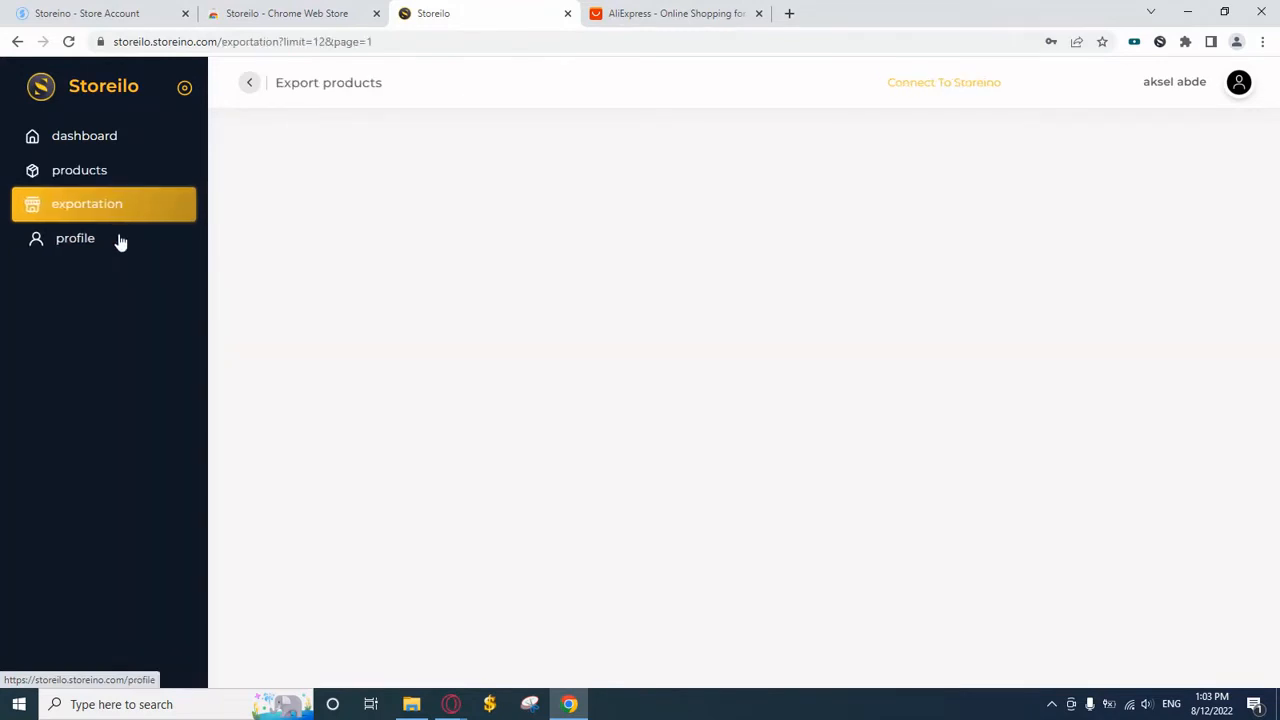
click(120, 242)
click(147, 145)
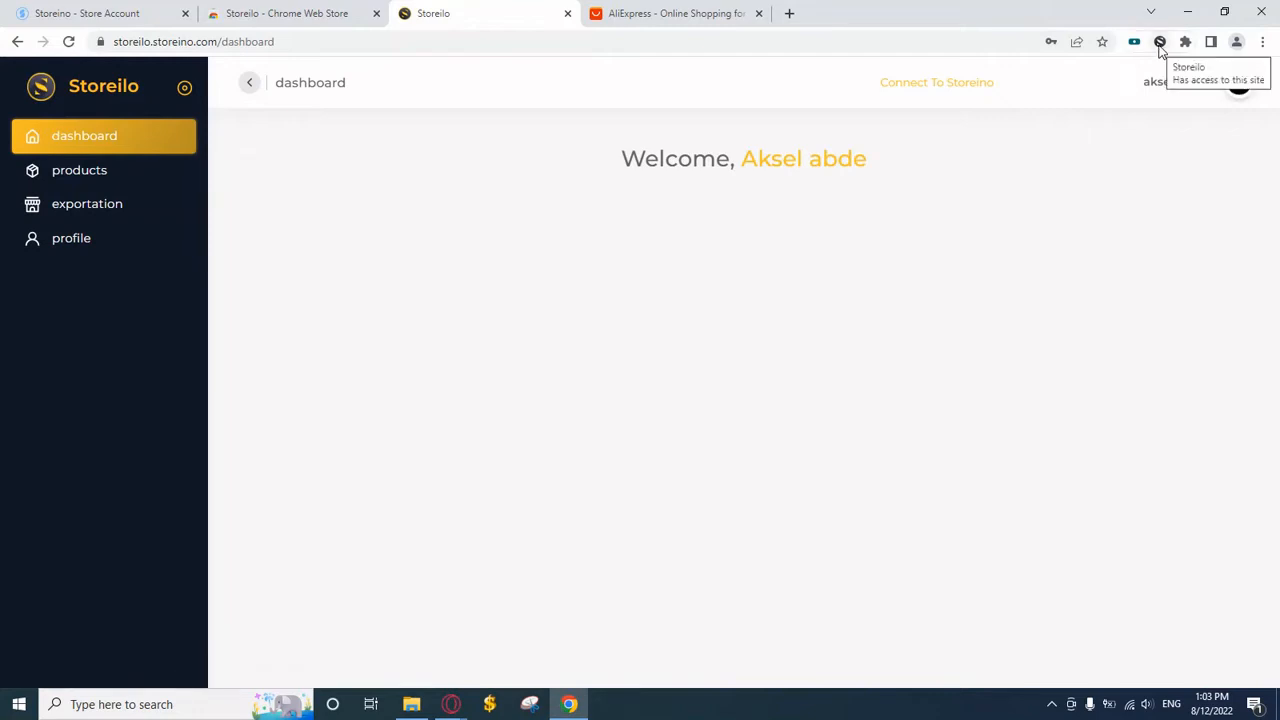
Sign into the Storeilo extension with the saved e-mail and password, then open its dashboard
click(1160, 44)
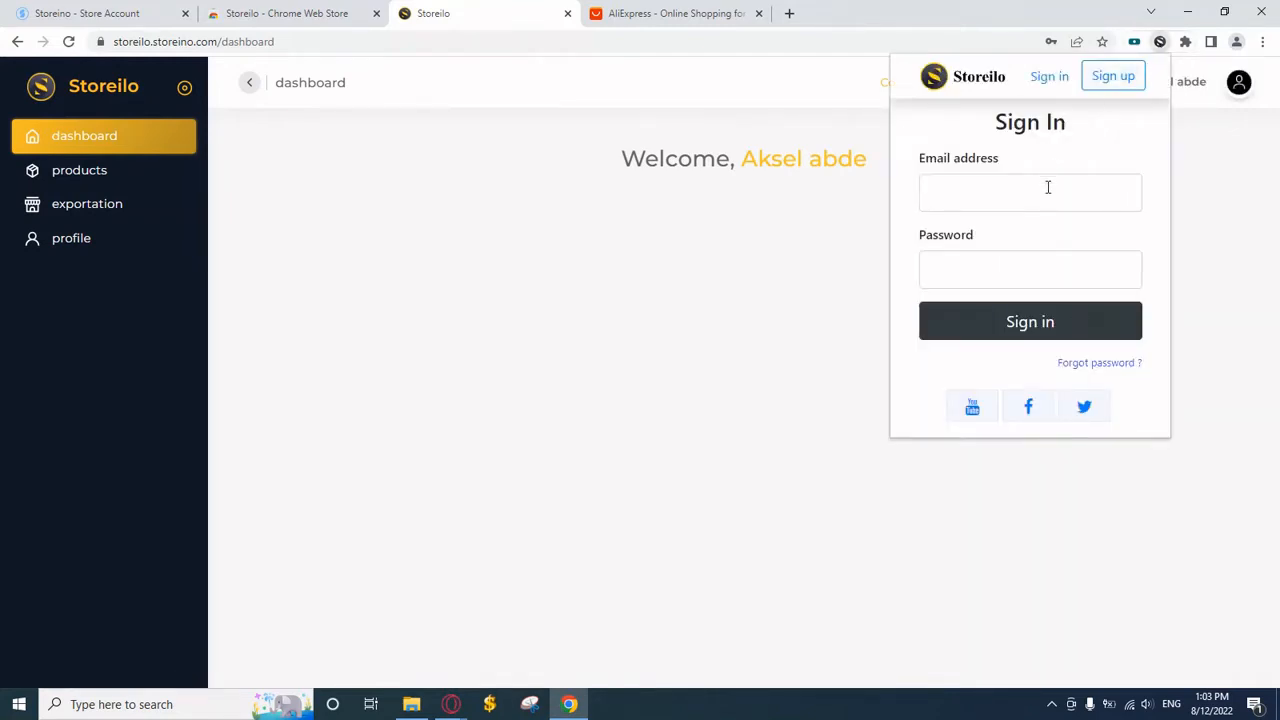
click(1048, 187)
click(1066, 242)
click(1002, 256)
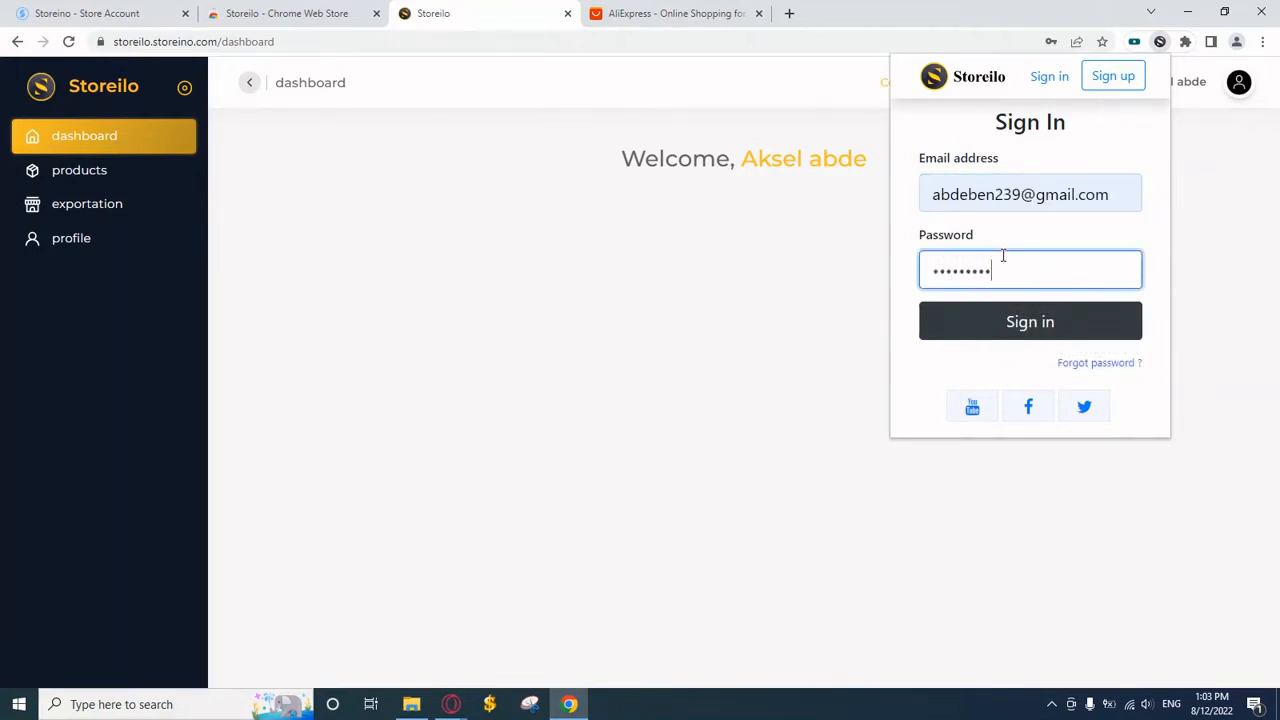
click(995, 307)
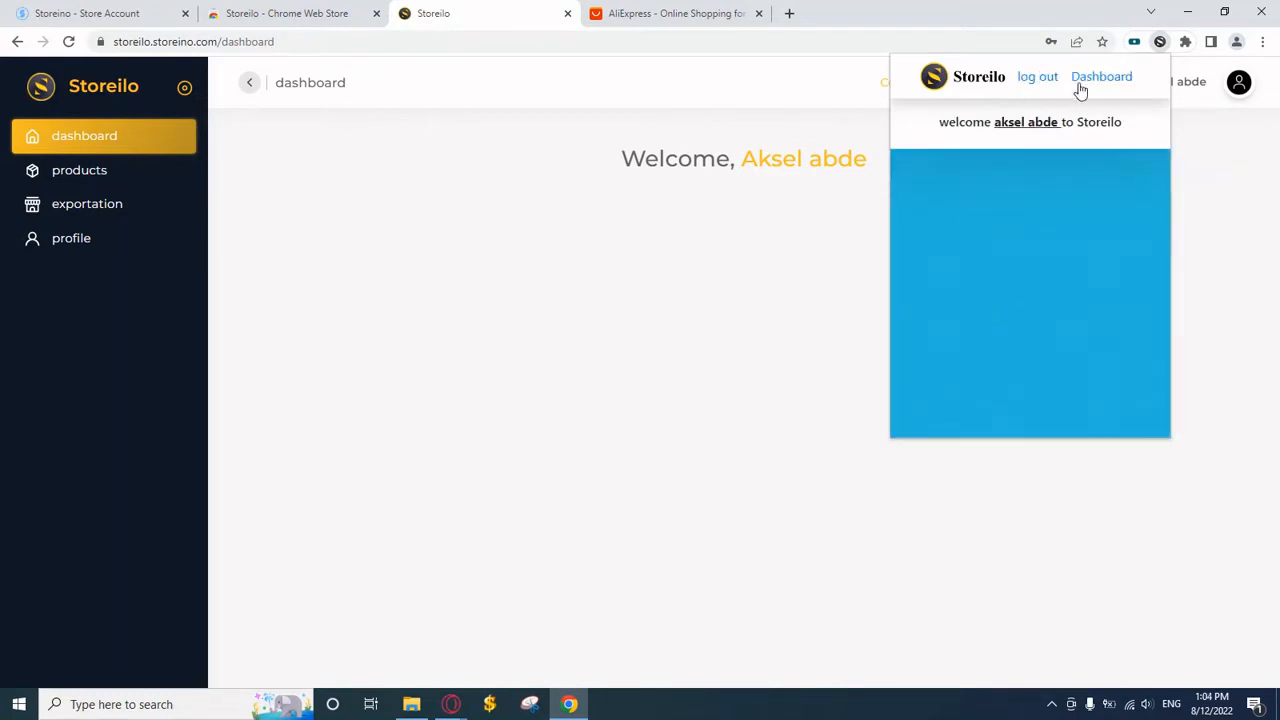
click(688, 90)
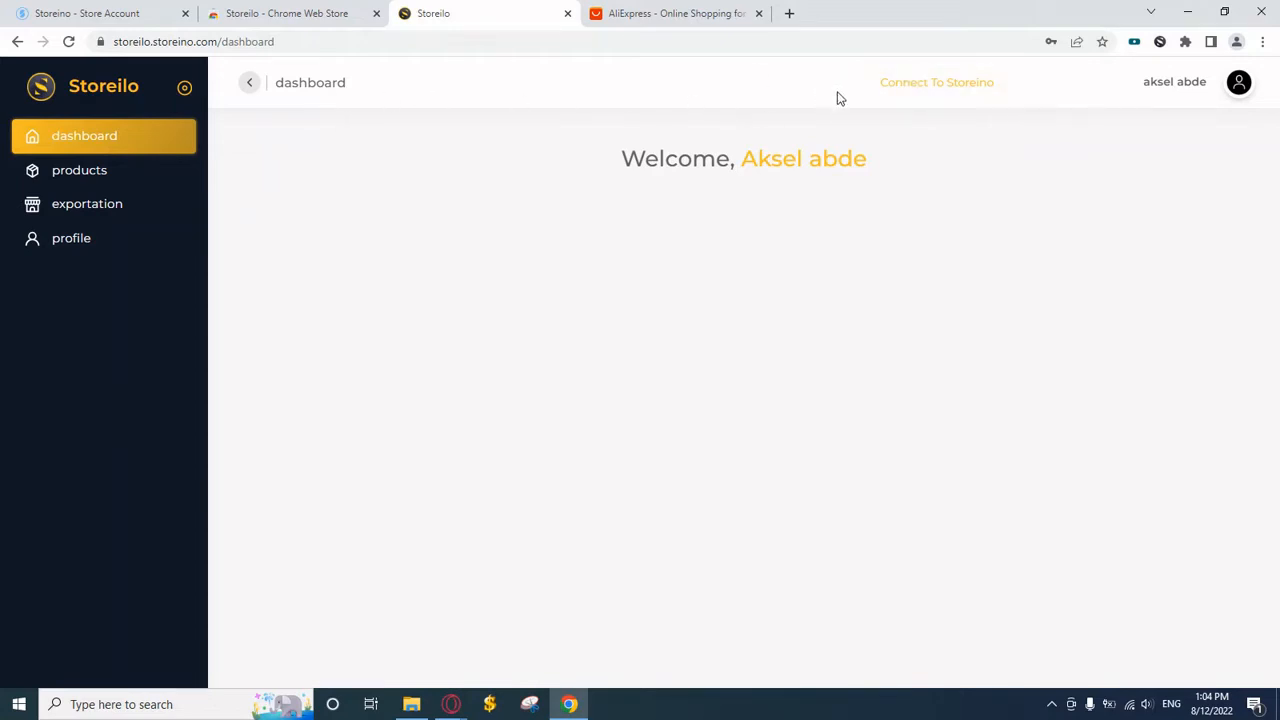
Connect a Storeino store to Storeilo using Chrome's saved login credentials
click(933, 88)
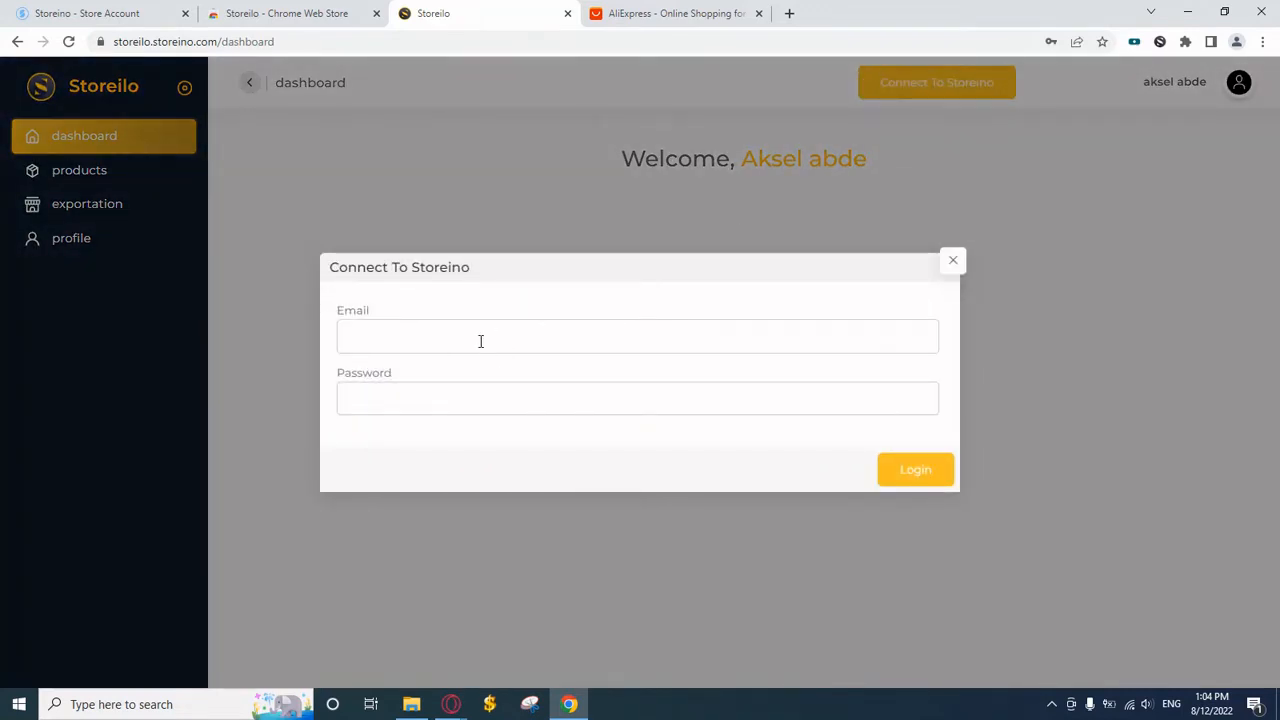
click(480, 341)
click(494, 380)
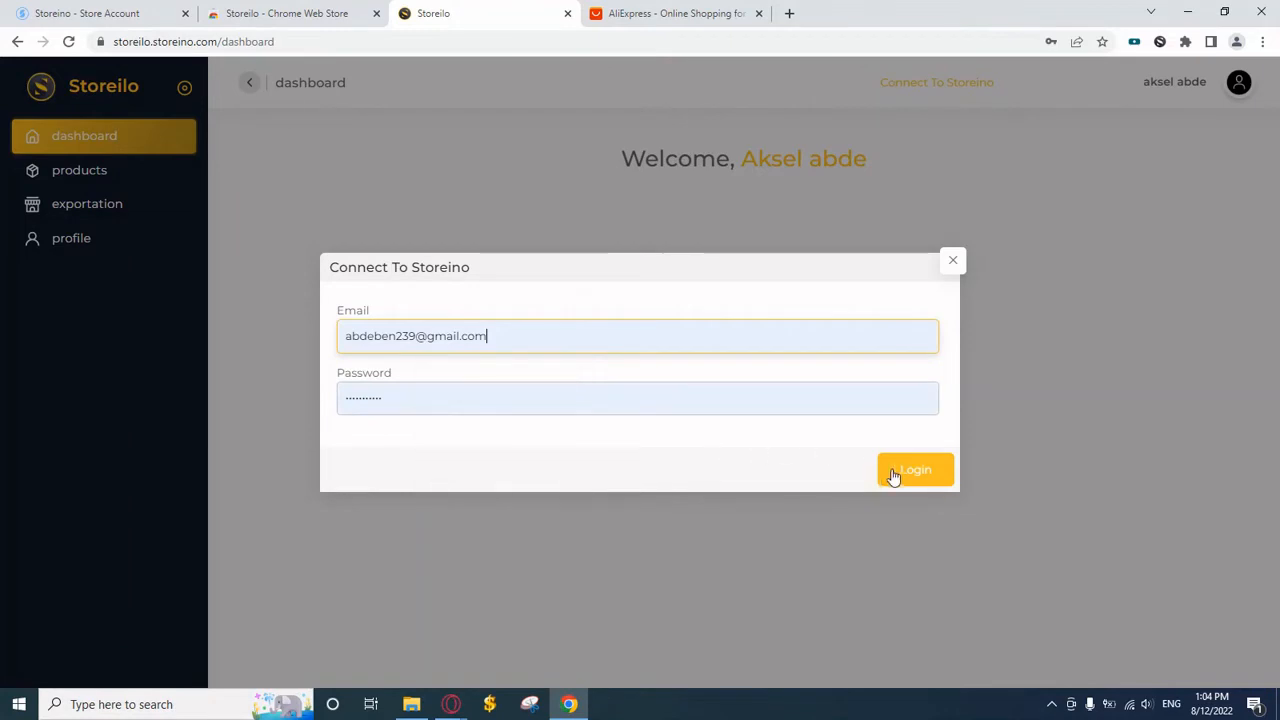
click(901, 477)
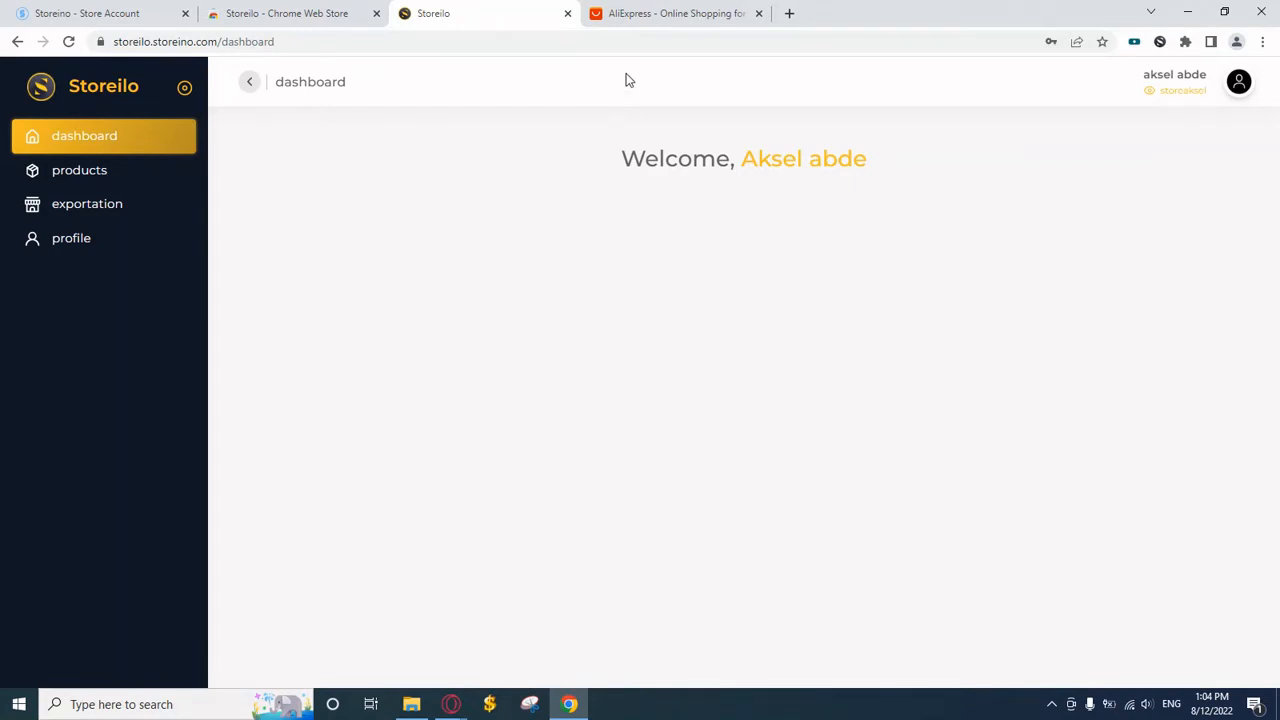
Open the P50 Pro+ phone listing on AliExpress and add it to Storeilo
click(670, 15)
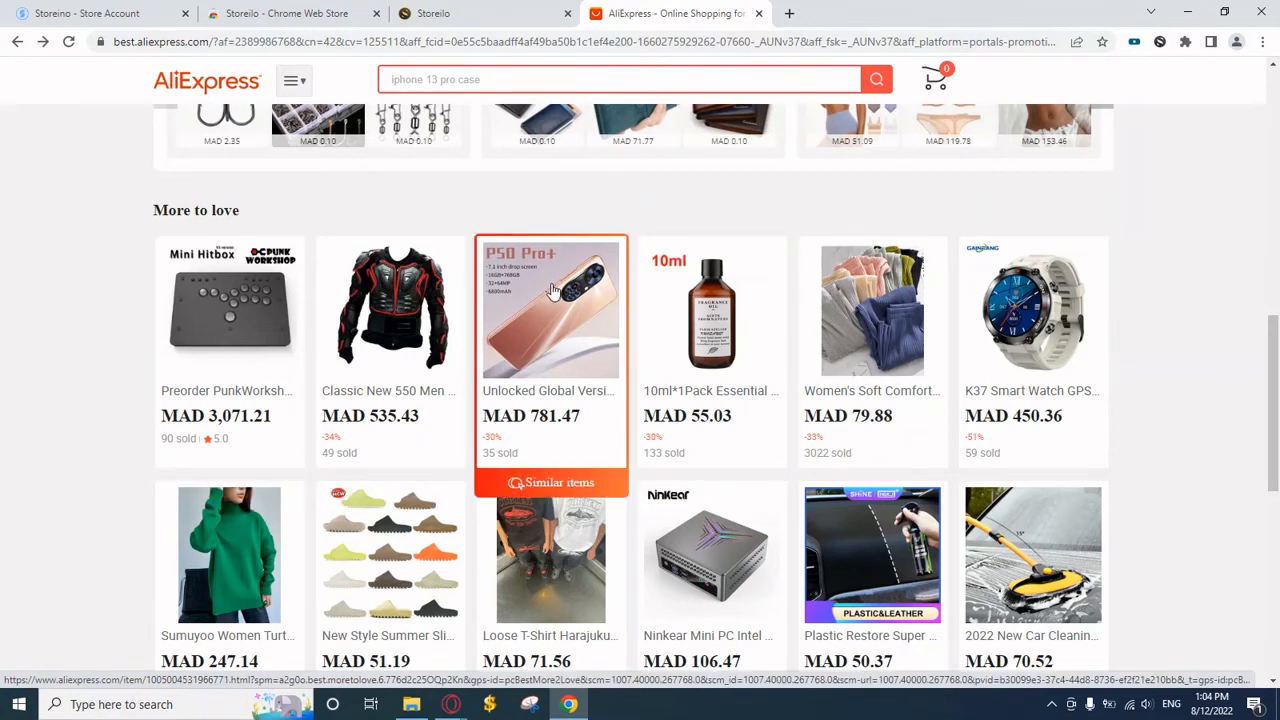
click(551, 290)
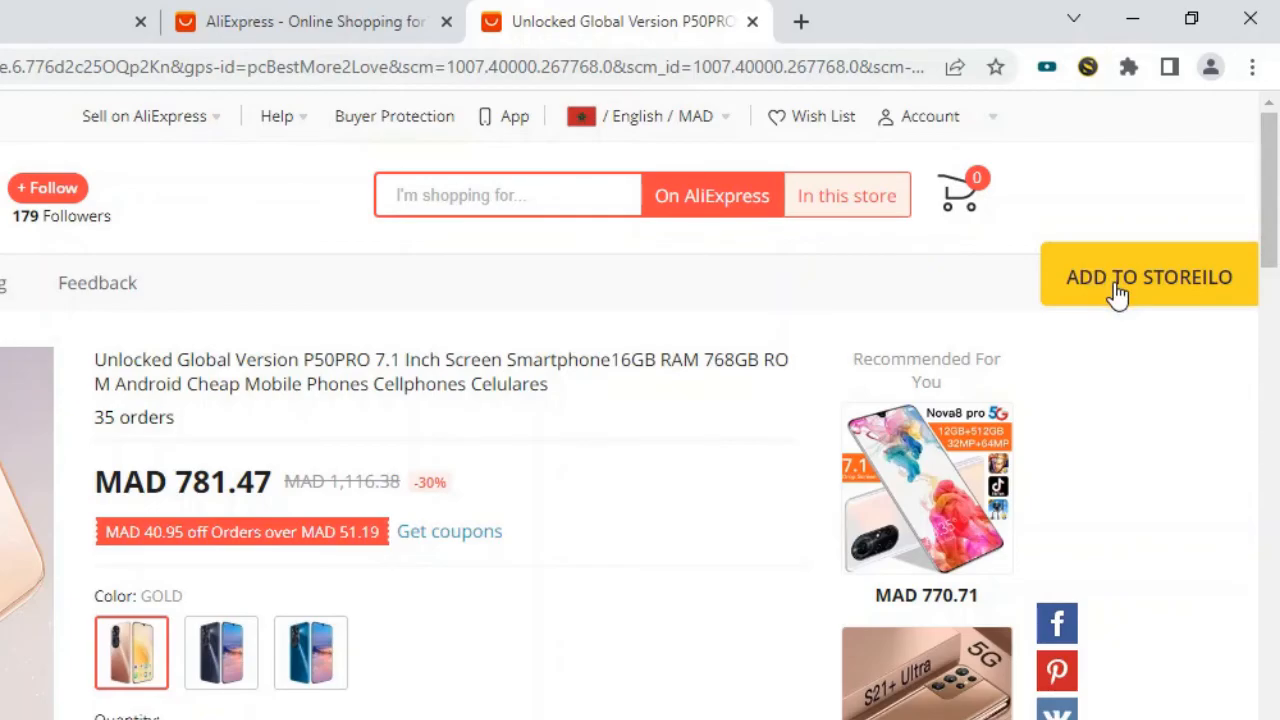
click(1110, 292)
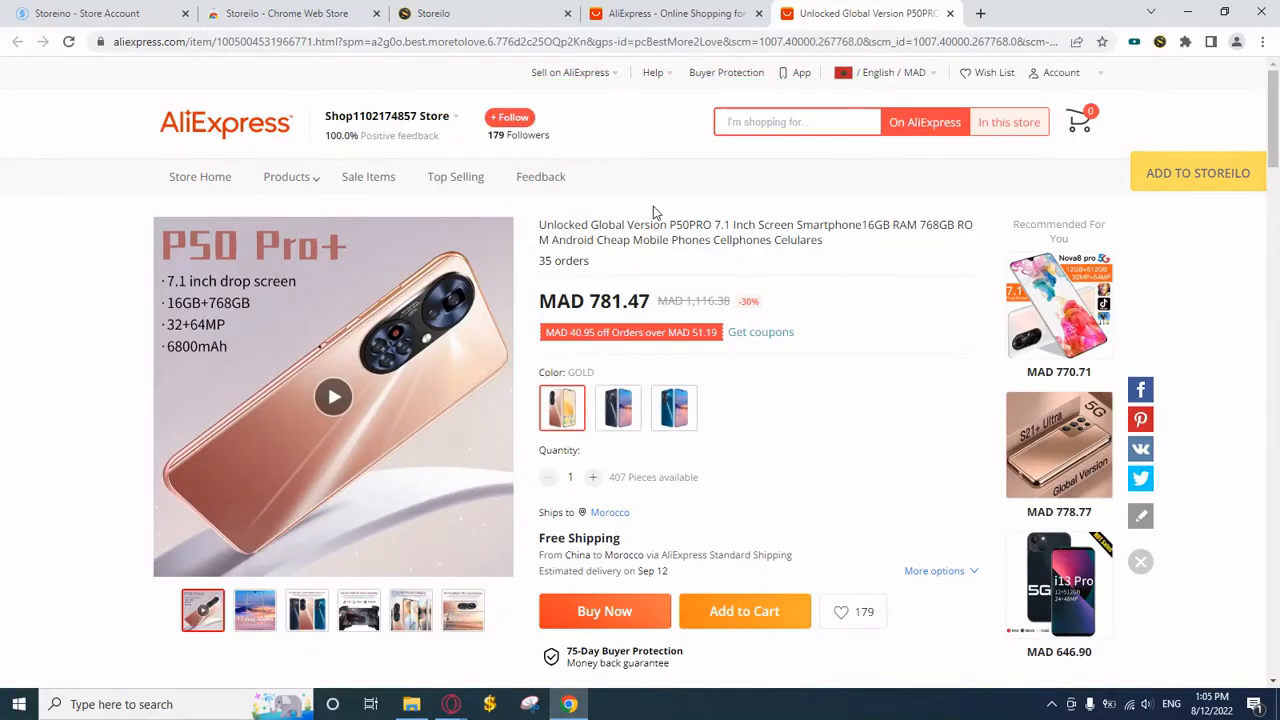
Review the imported P50PRO phone's prices (781.47, compare 1116.38 MAD) and return to Export products
click(472, 22)
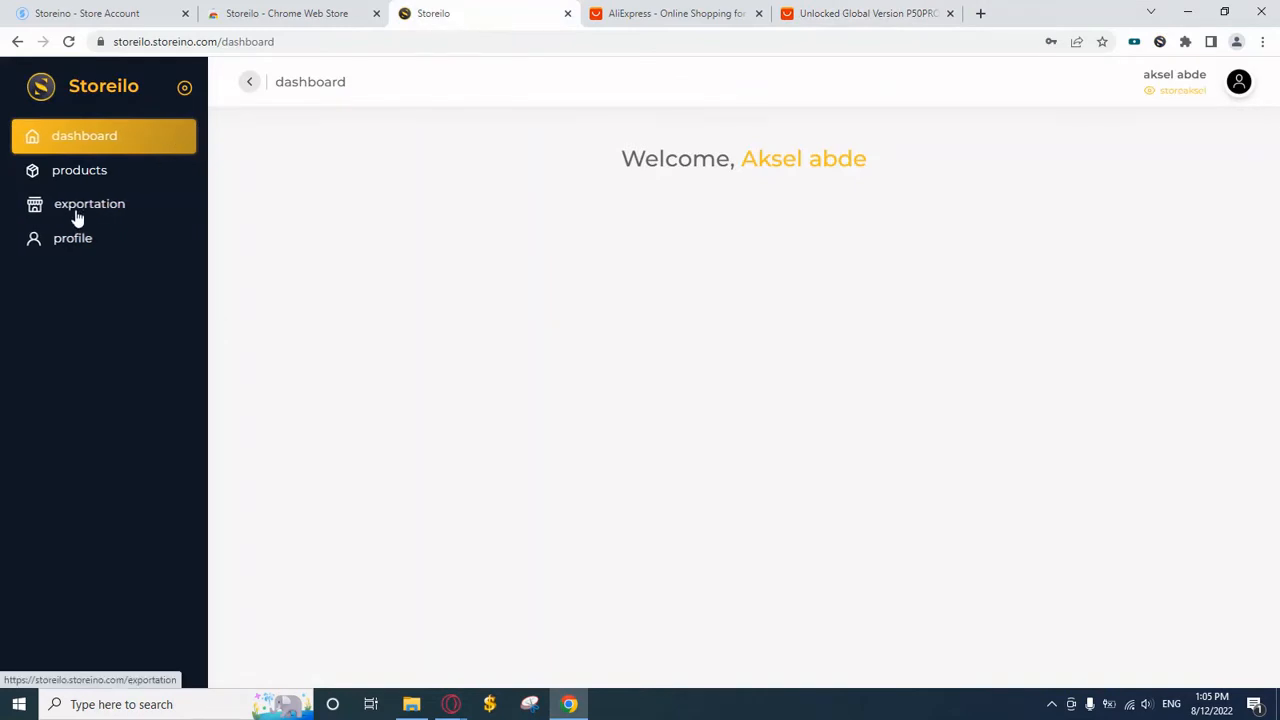
click(102, 212)
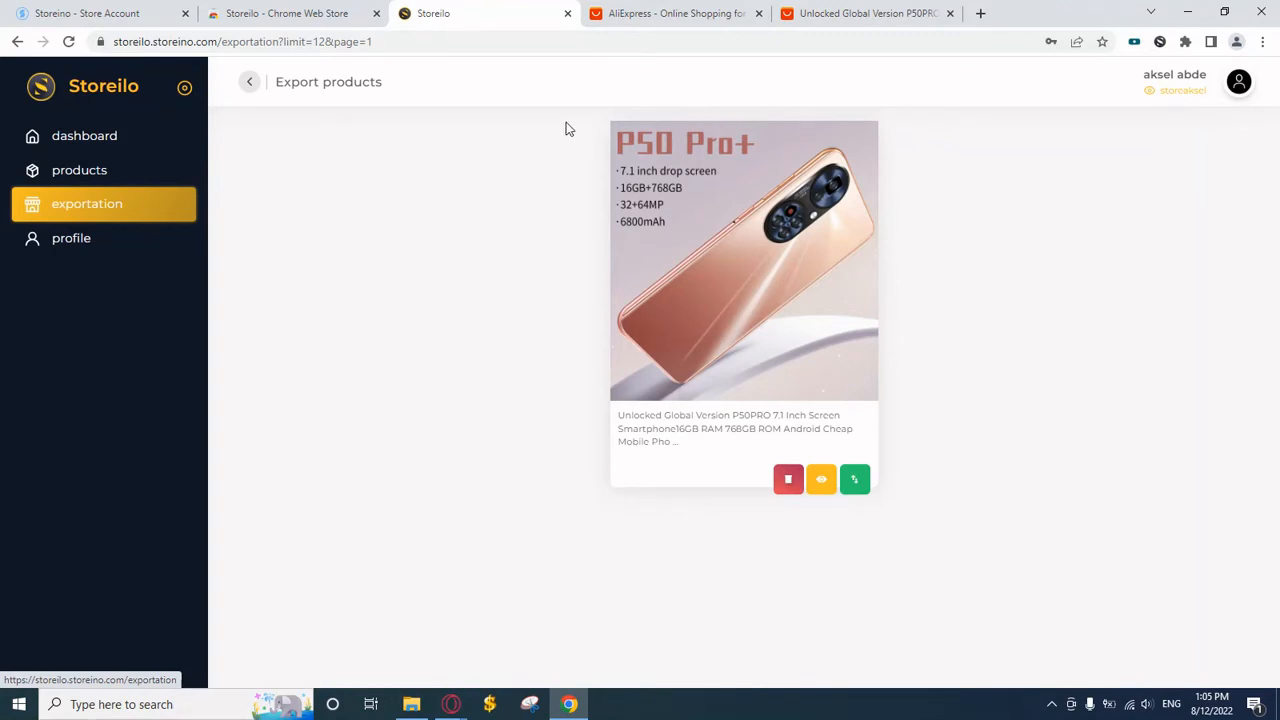
click(140, 182)
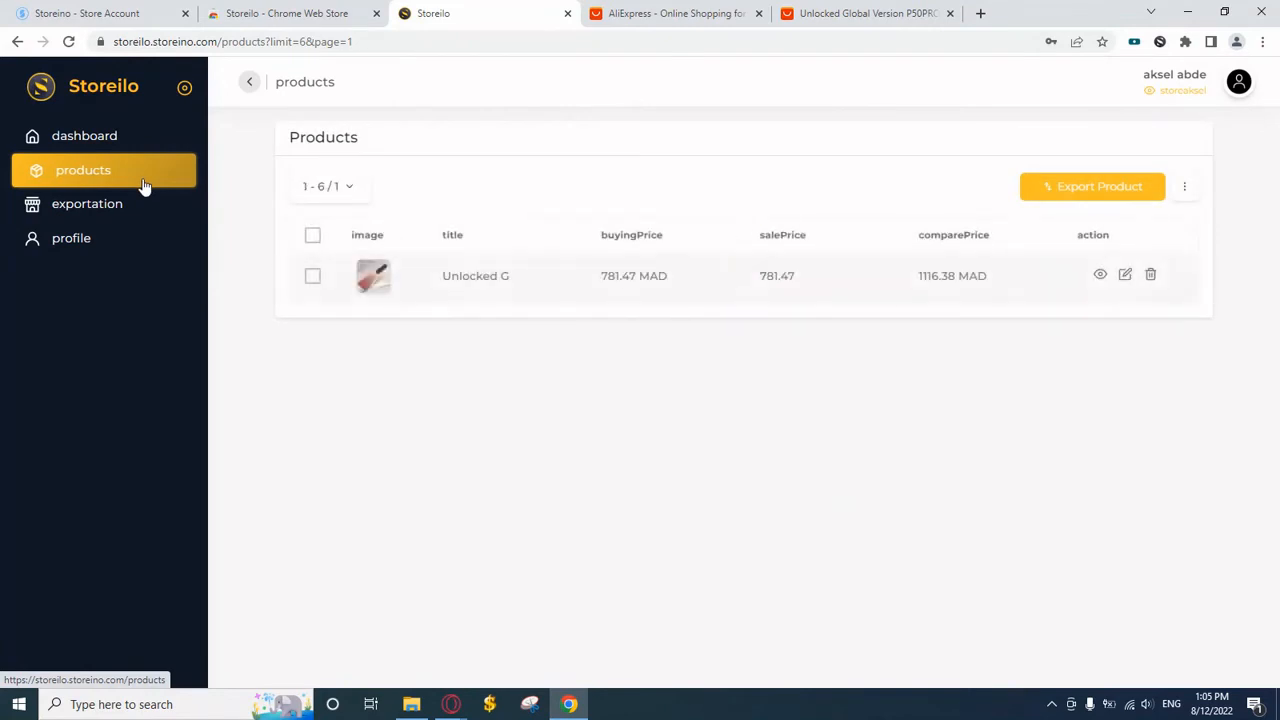
click(1124, 276)
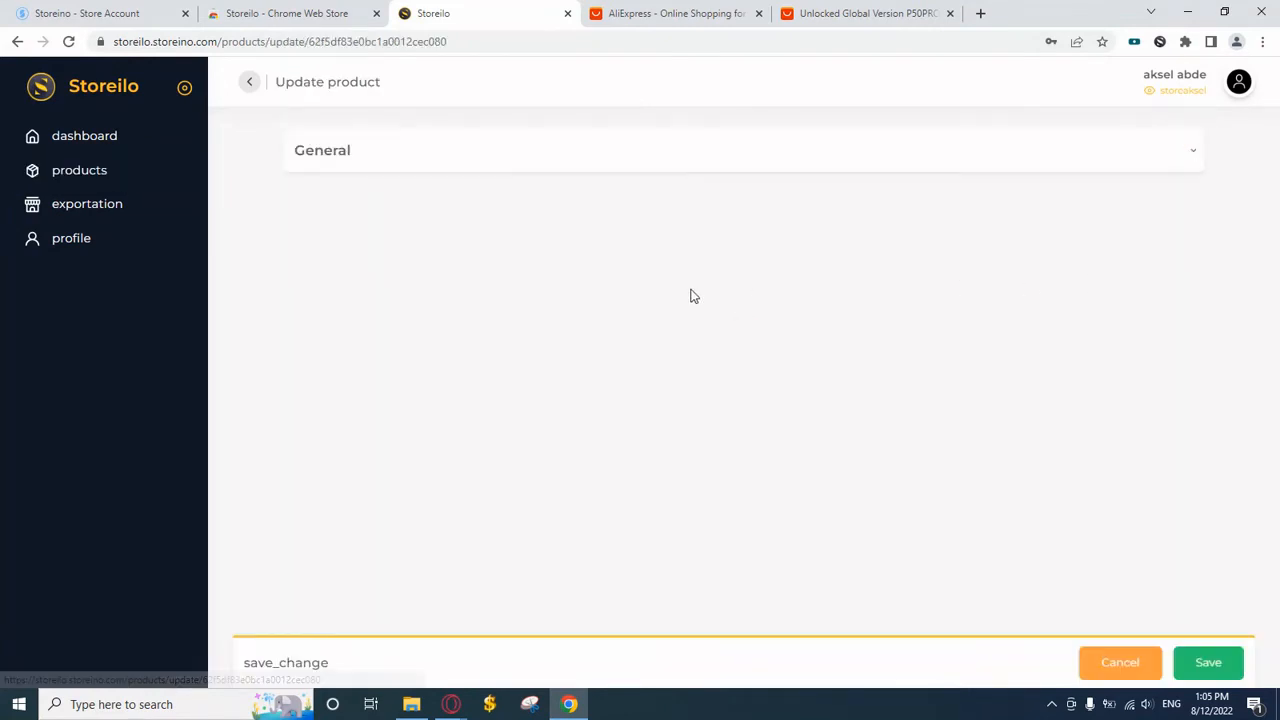
click(1193, 156)
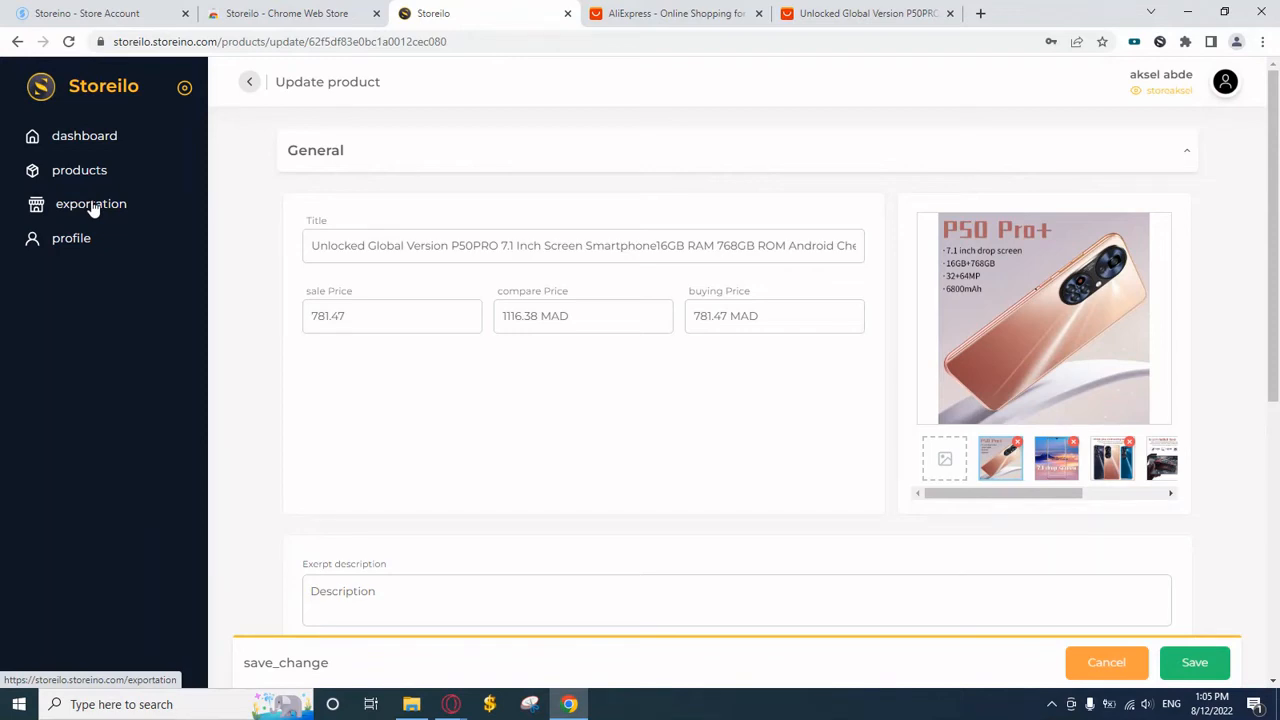
click(91, 205)
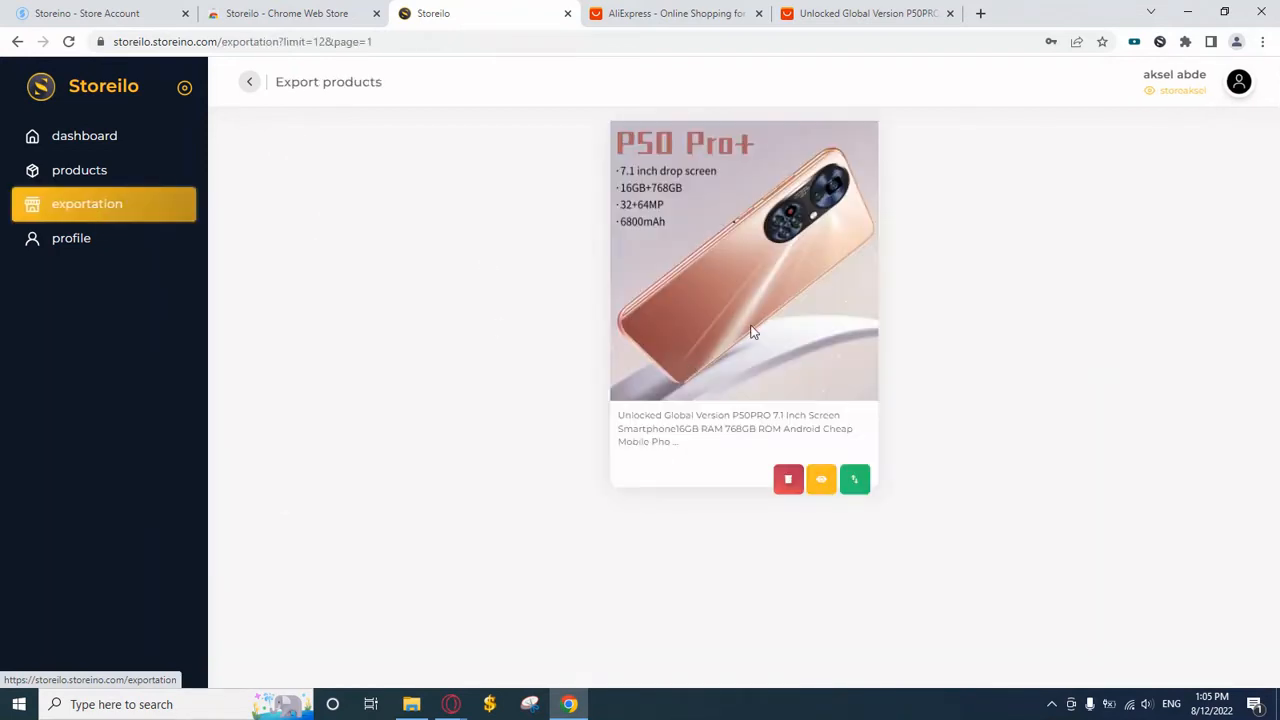
click(80, 13)
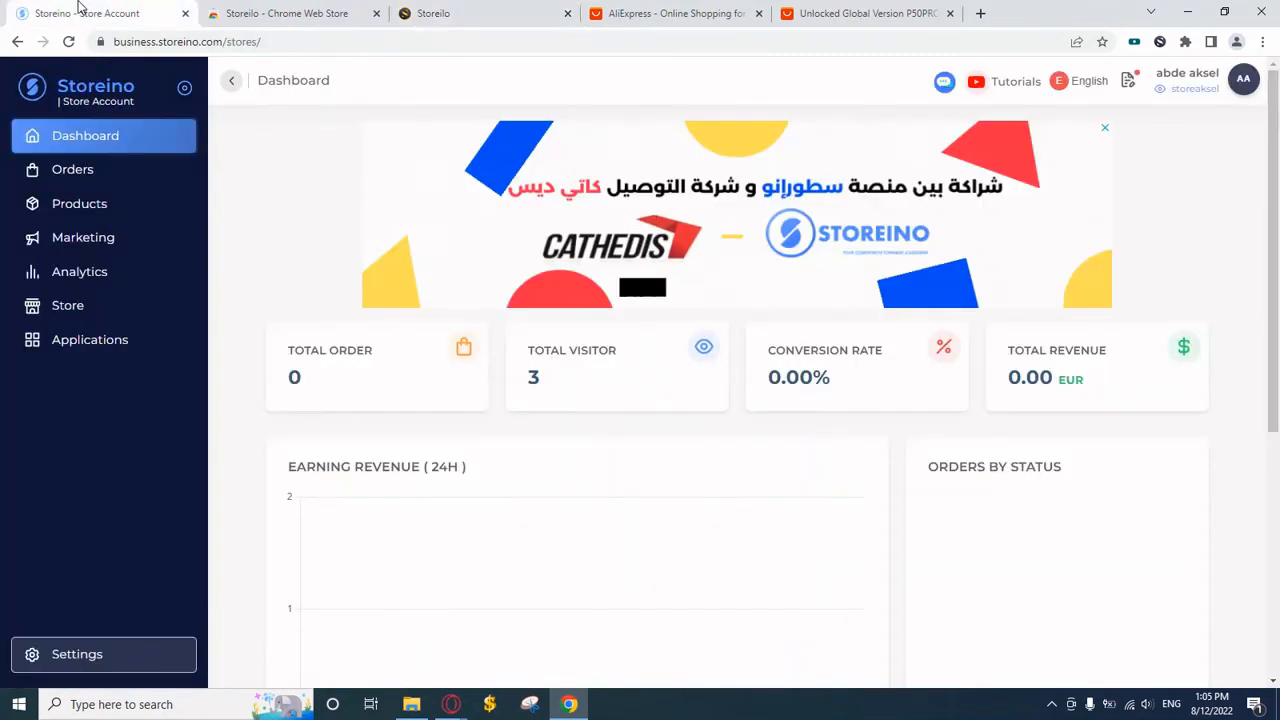
click(75, 210)
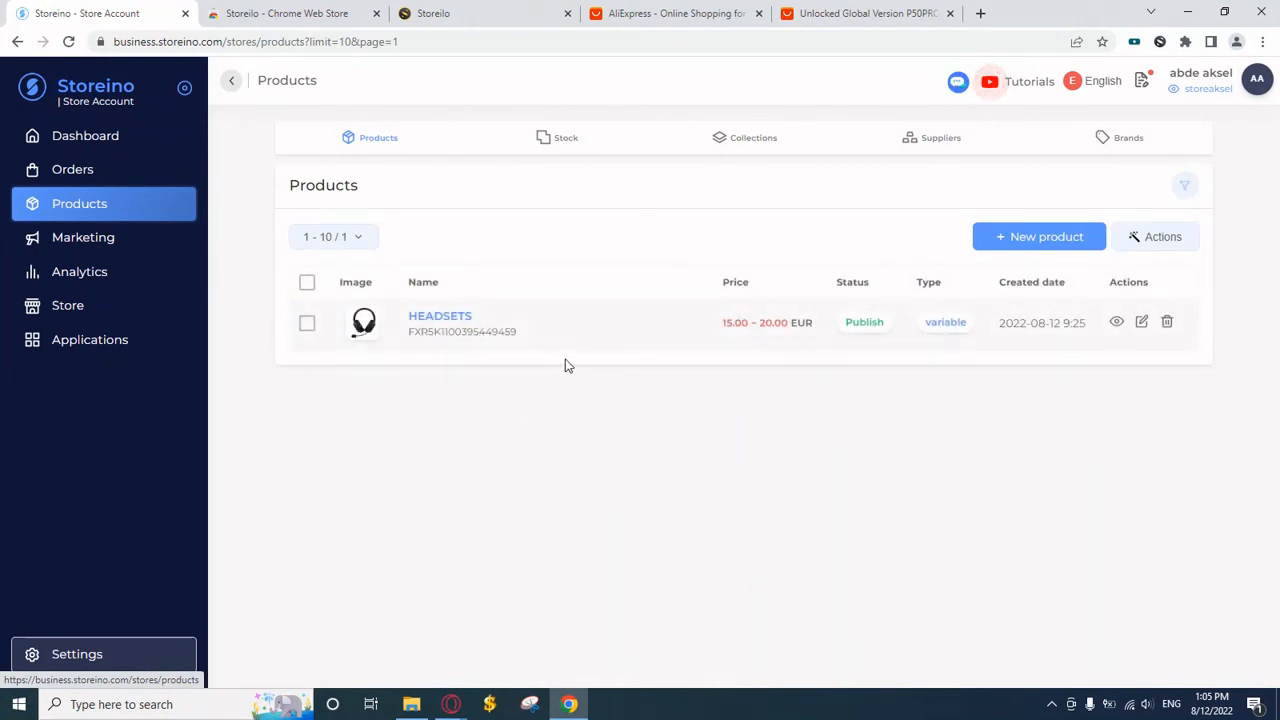
click(462, 8)
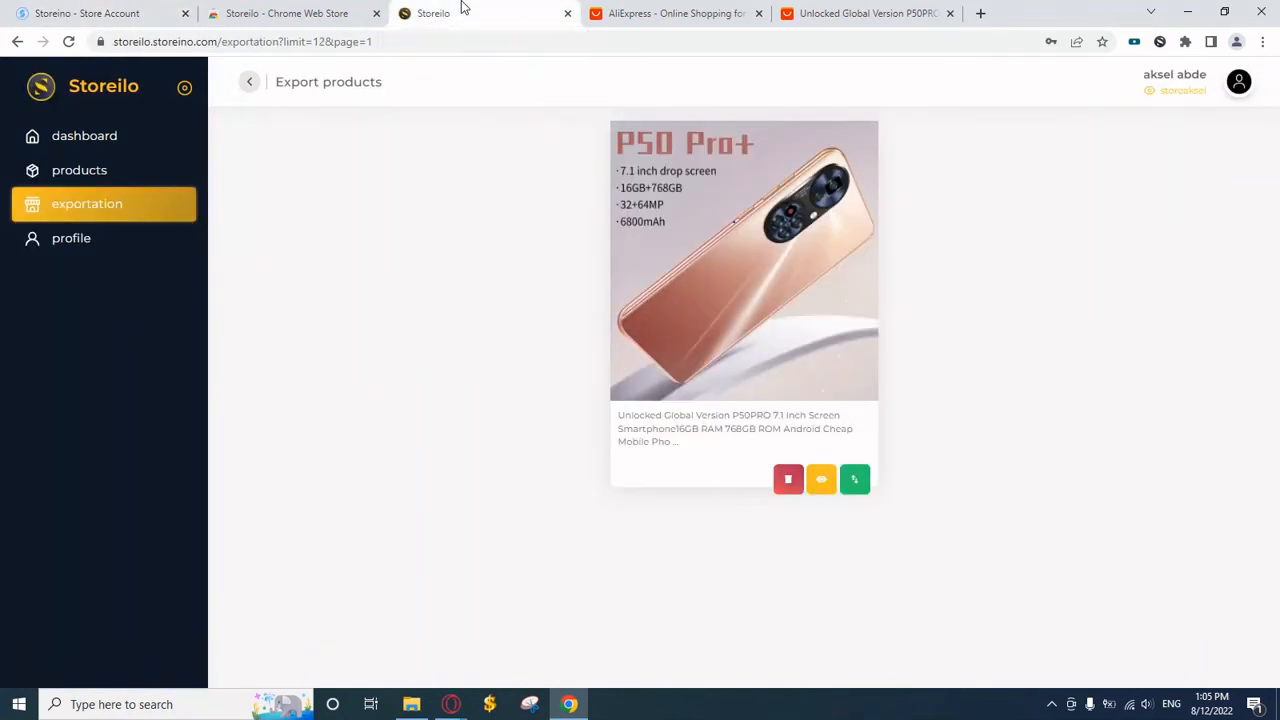
Export the P50PRO phone to Storeino, accept the confirmation, and go to Storeino's product list
click(855, 482)
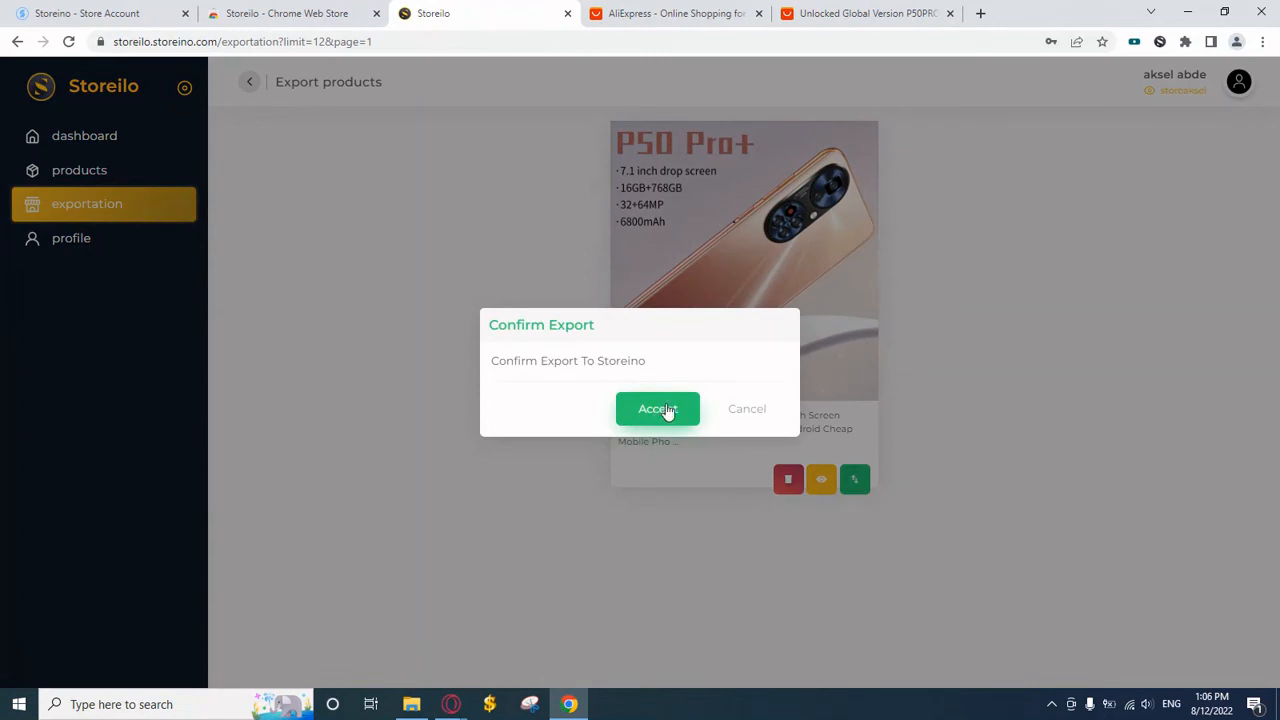
click(664, 410)
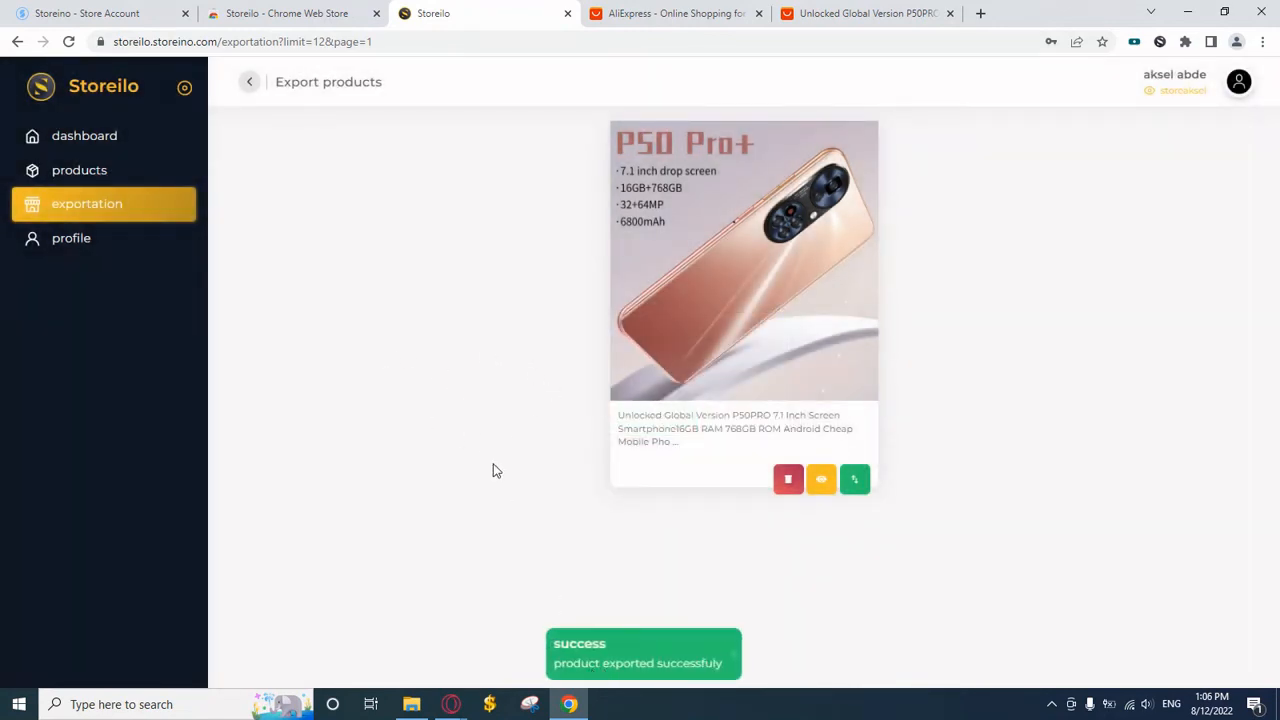
click(140, 13)
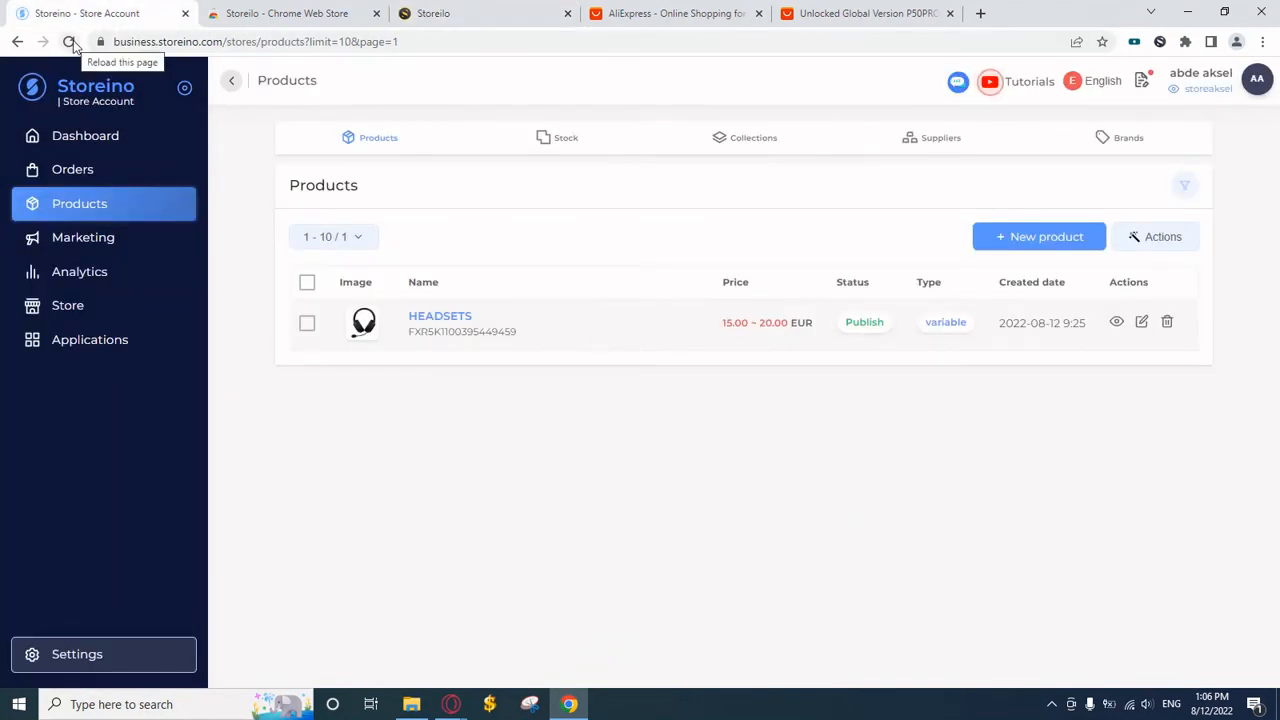
Reload Storeino products, open the P50PRO phone, and view it on the live storefront at 781.47€
click(69, 42)
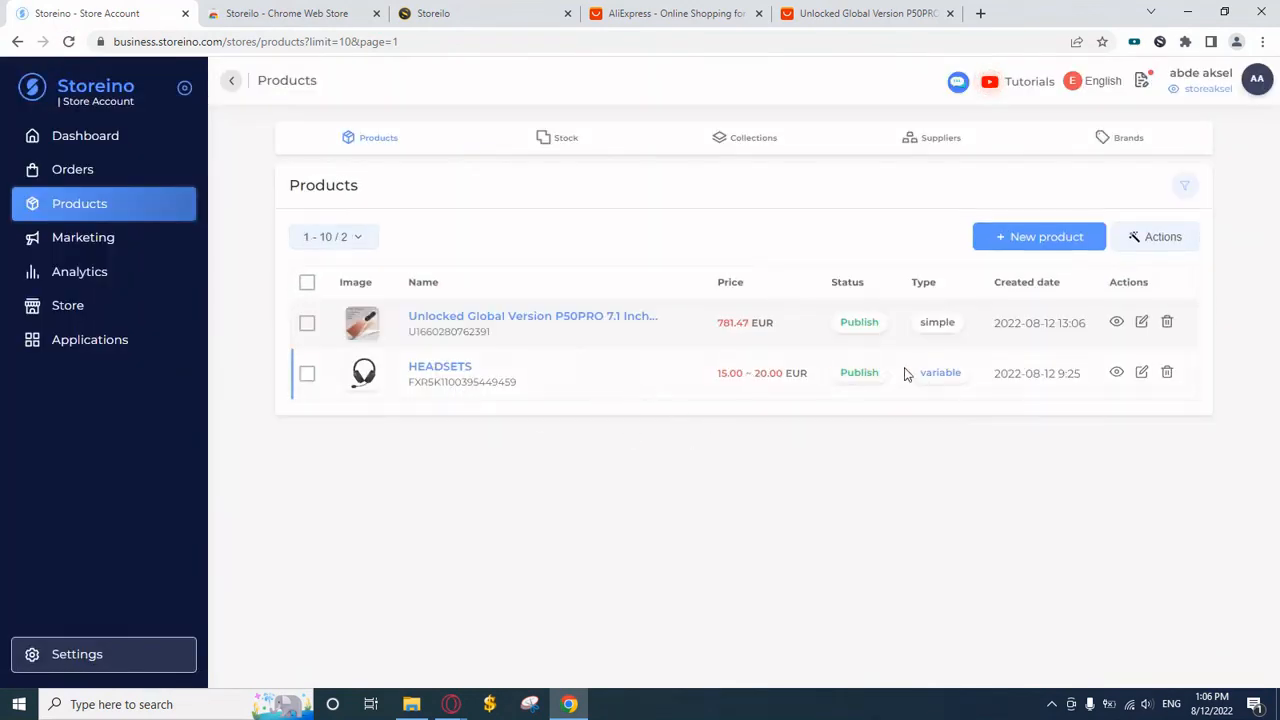
click(1141, 322)
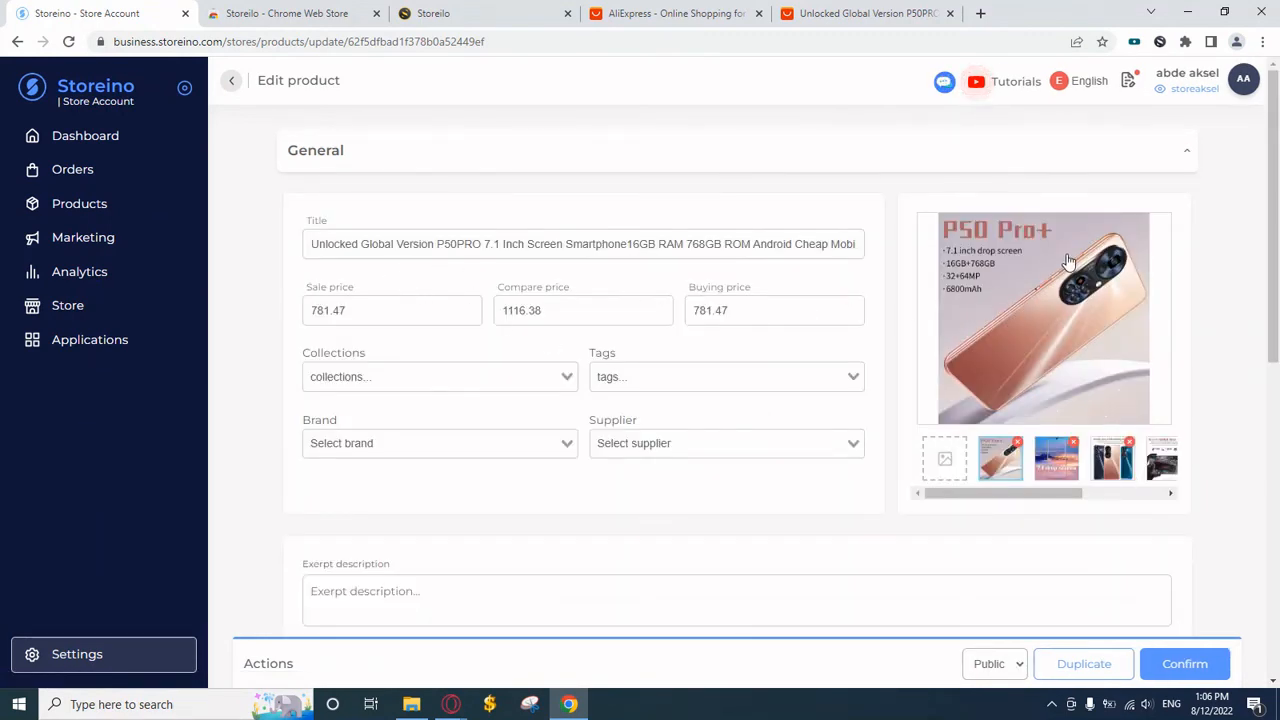
click(1195, 90)
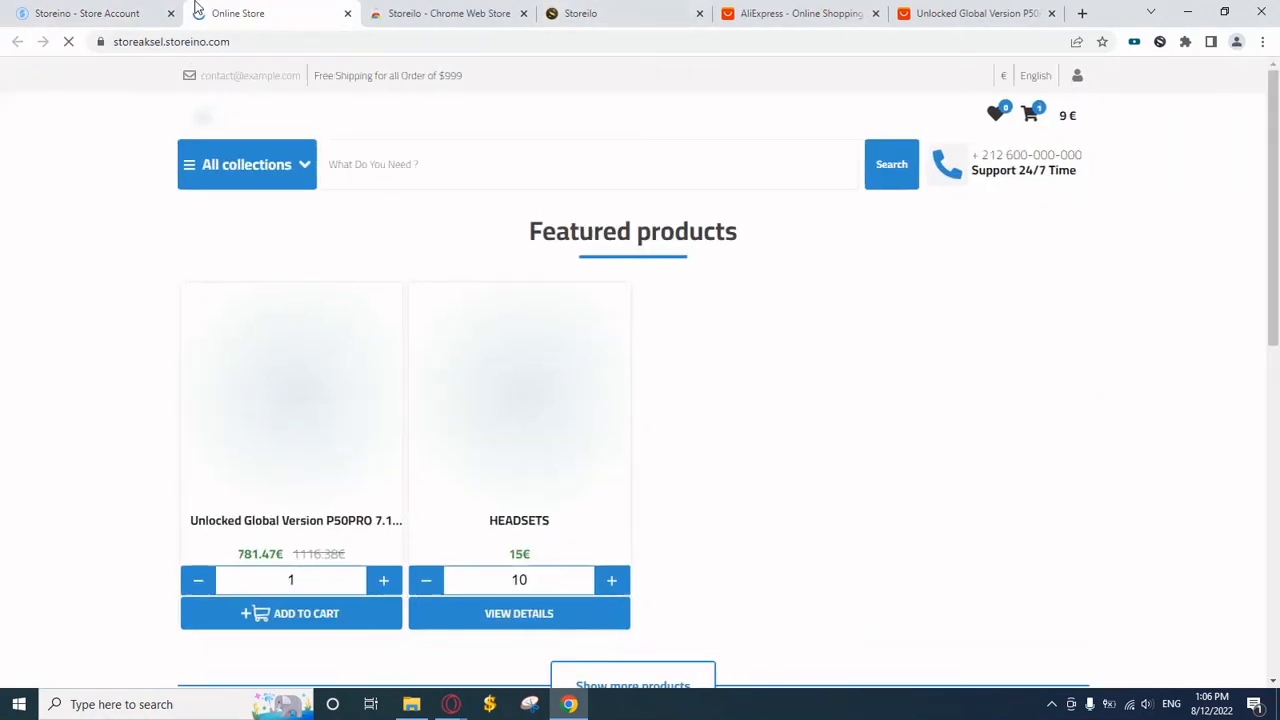